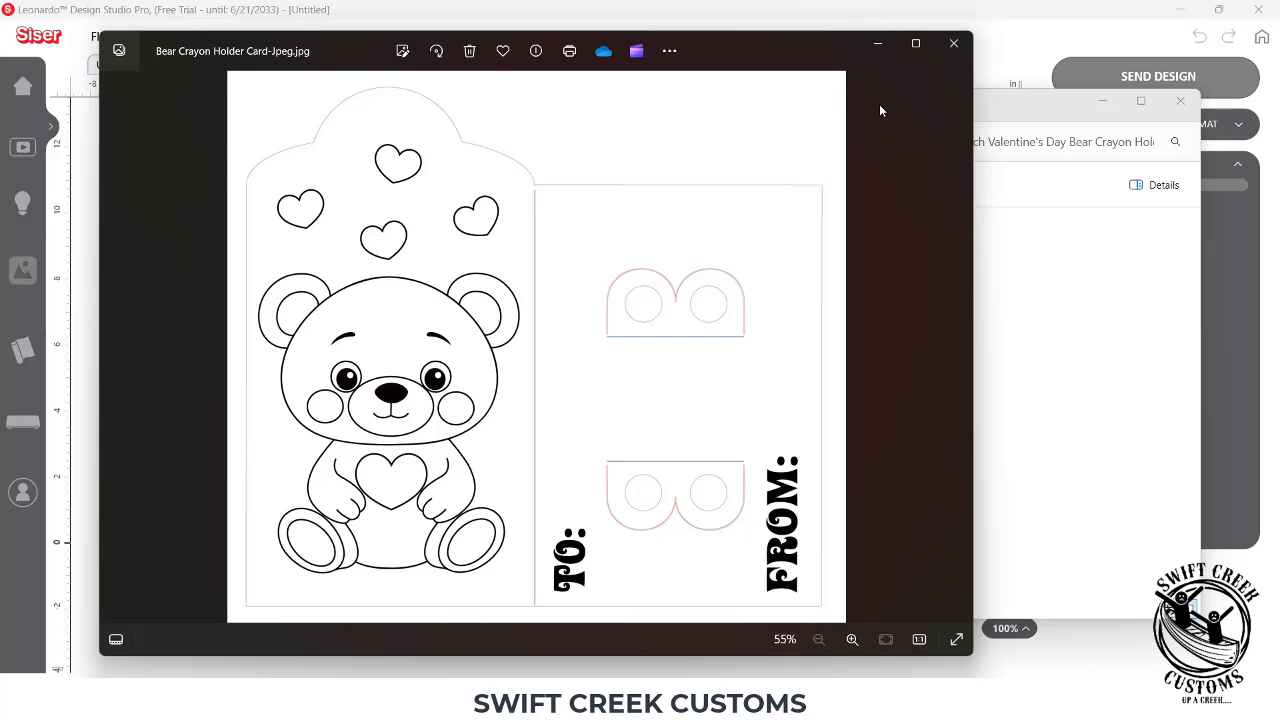
# Open the Bear Crayon Holder Card-Svg file and import it as Editable Artwork
pyautogui.click(879, 43)
pyautogui.click(101, 36)
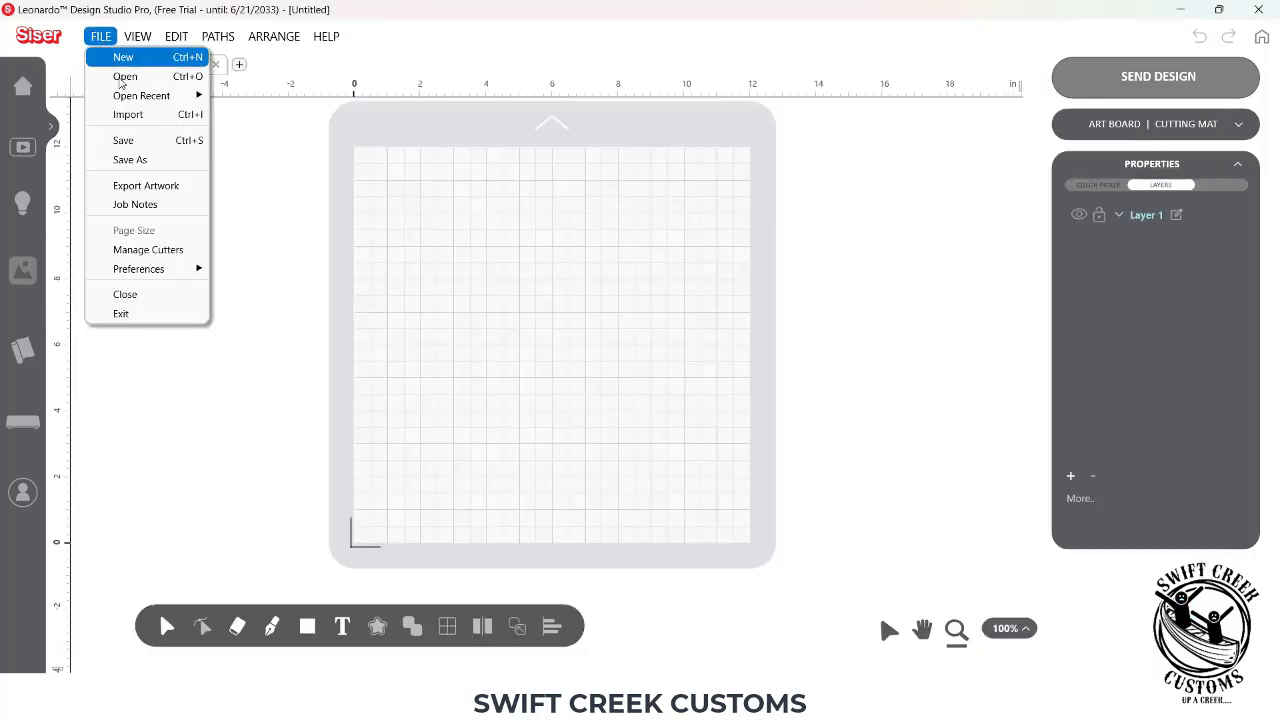
pyautogui.click(120, 77)
pyautogui.click(464, 170)
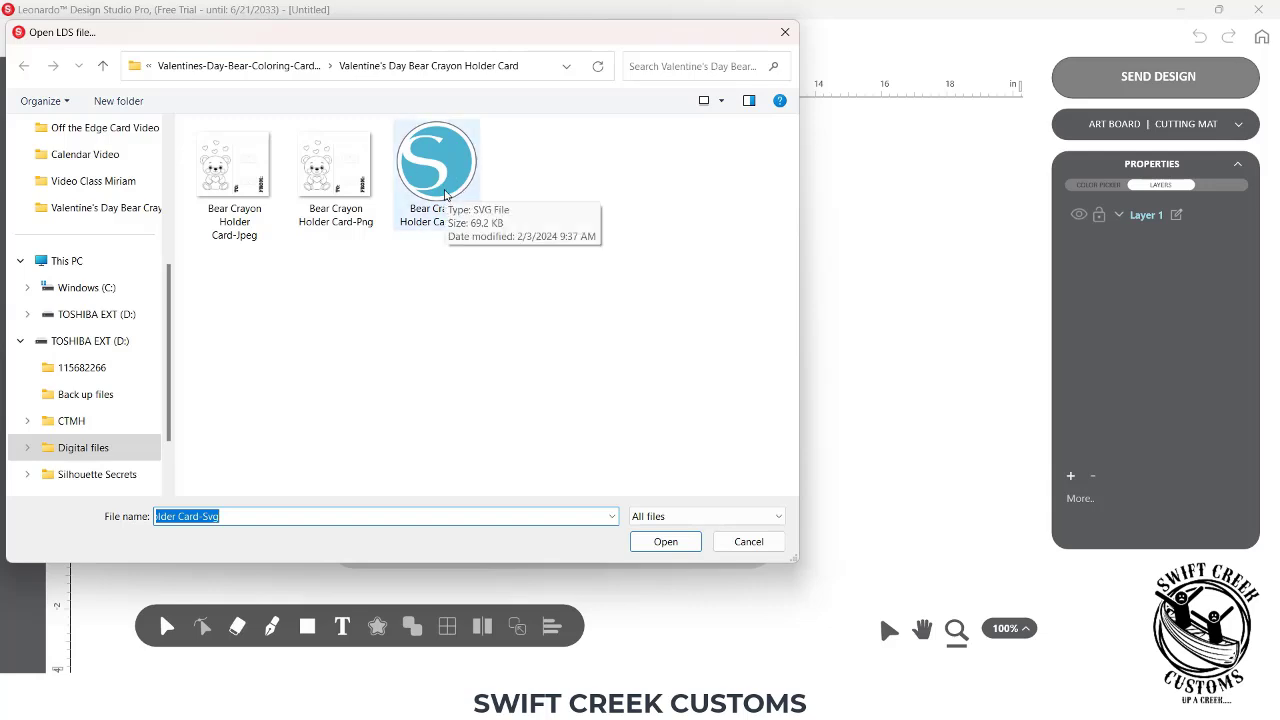
pyautogui.doubleClick(441, 191)
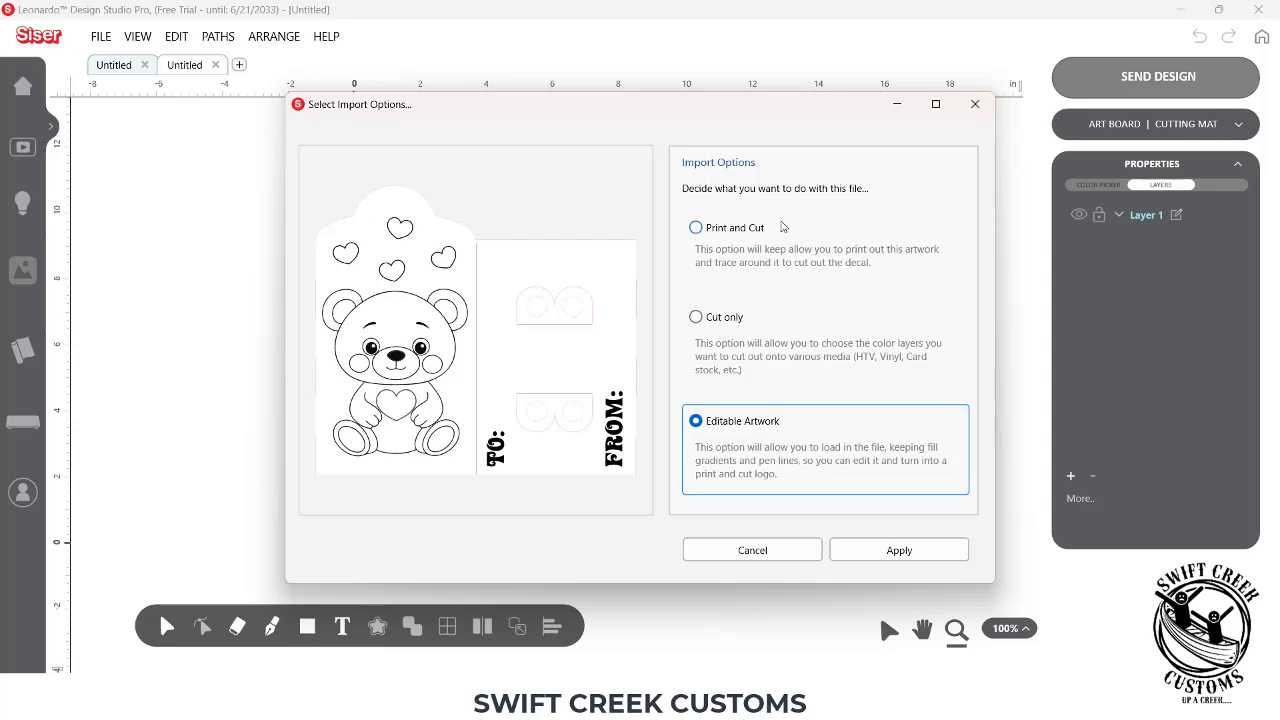
pyautogui.click(776, 230)
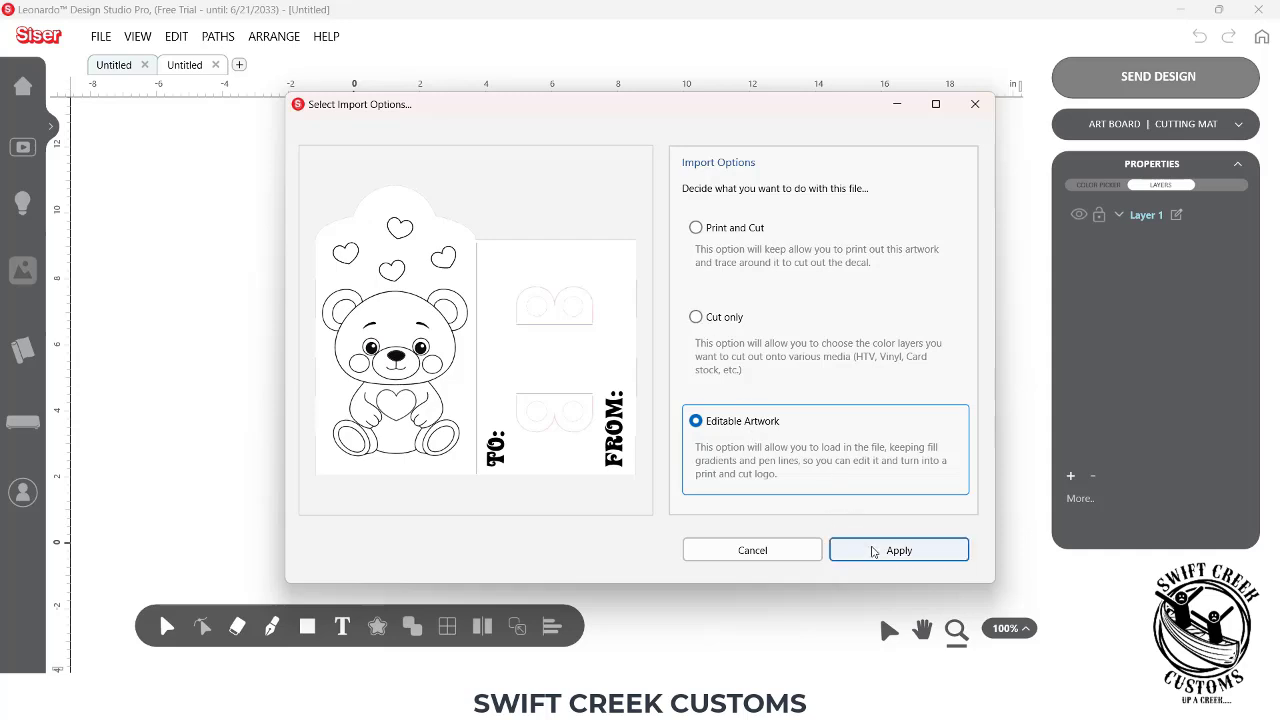
pyautogui.click(888, 552)
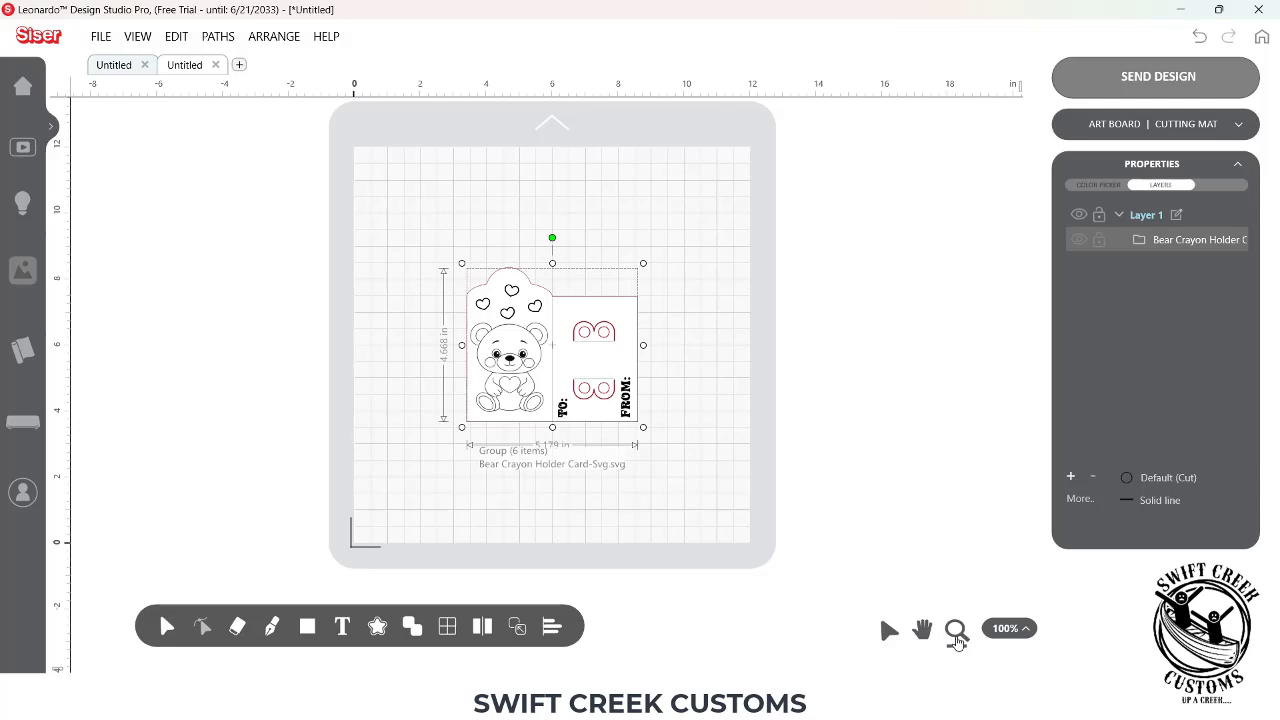
# Set the cutting mat up as a Print and Cut job with page marks, and move the card to the upper-left area inside the marks
pyautogui.click(1239, 128)
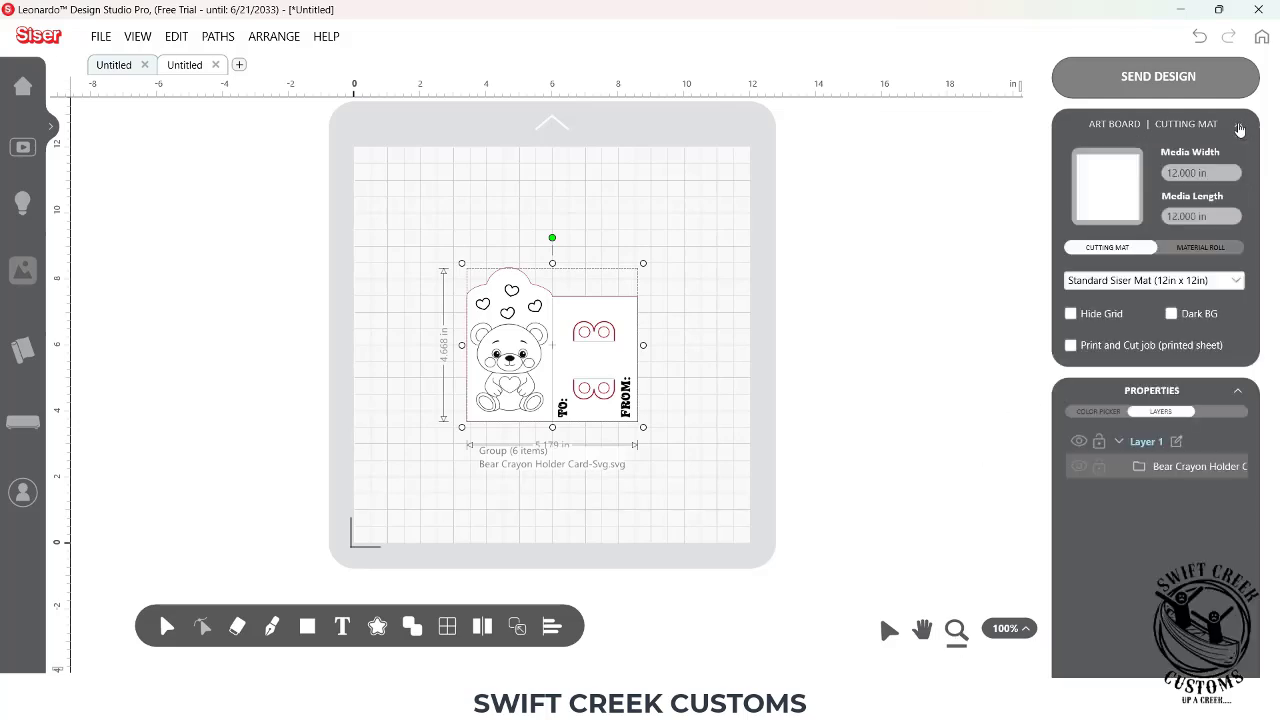
pyautogui.click(1071, 346)
pyautogui.click(1169, 163)
pyautogui.click(590, 441)
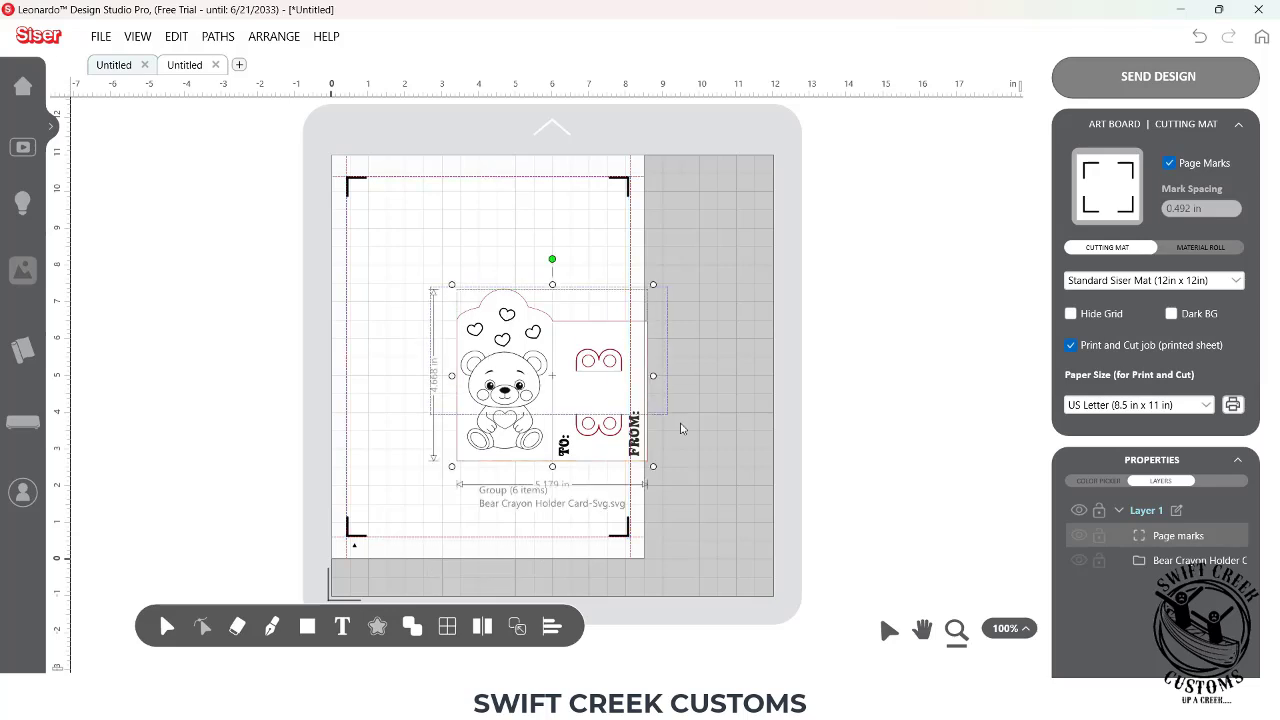
pyautogui.moveTo(590, 441); pyautogui.dragTo(504, 327)
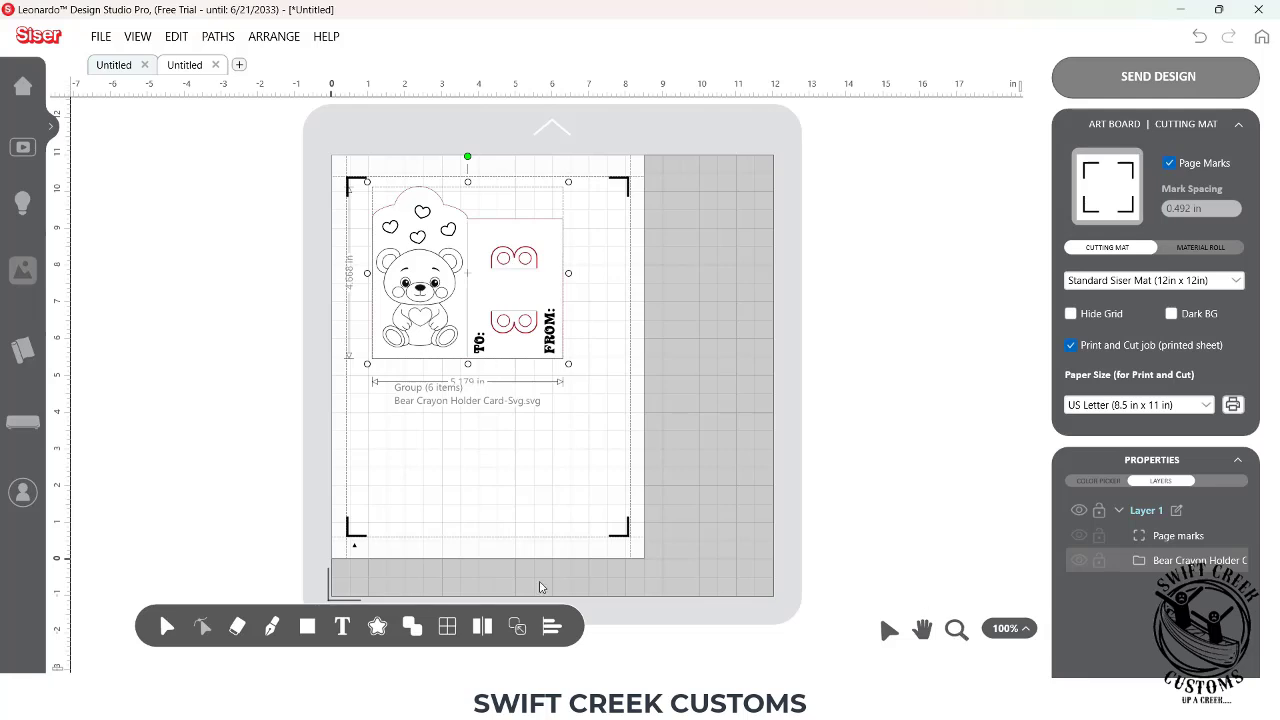
# Ungroup the imported bear card into its separate shapes and groups
pyautogui.click(955, 630)
pyautogui.moveTo(289, 145); pyautogui.dragTo(705, 413)
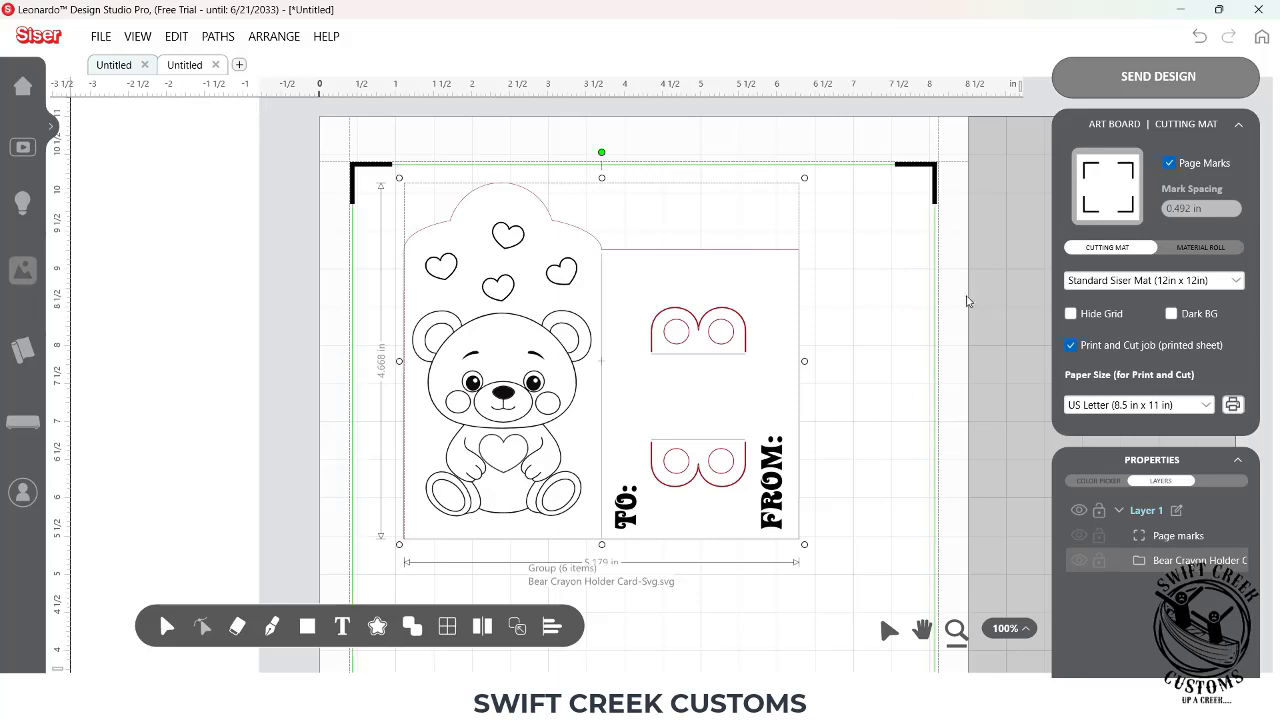
pyautogui.click(1238, 128)
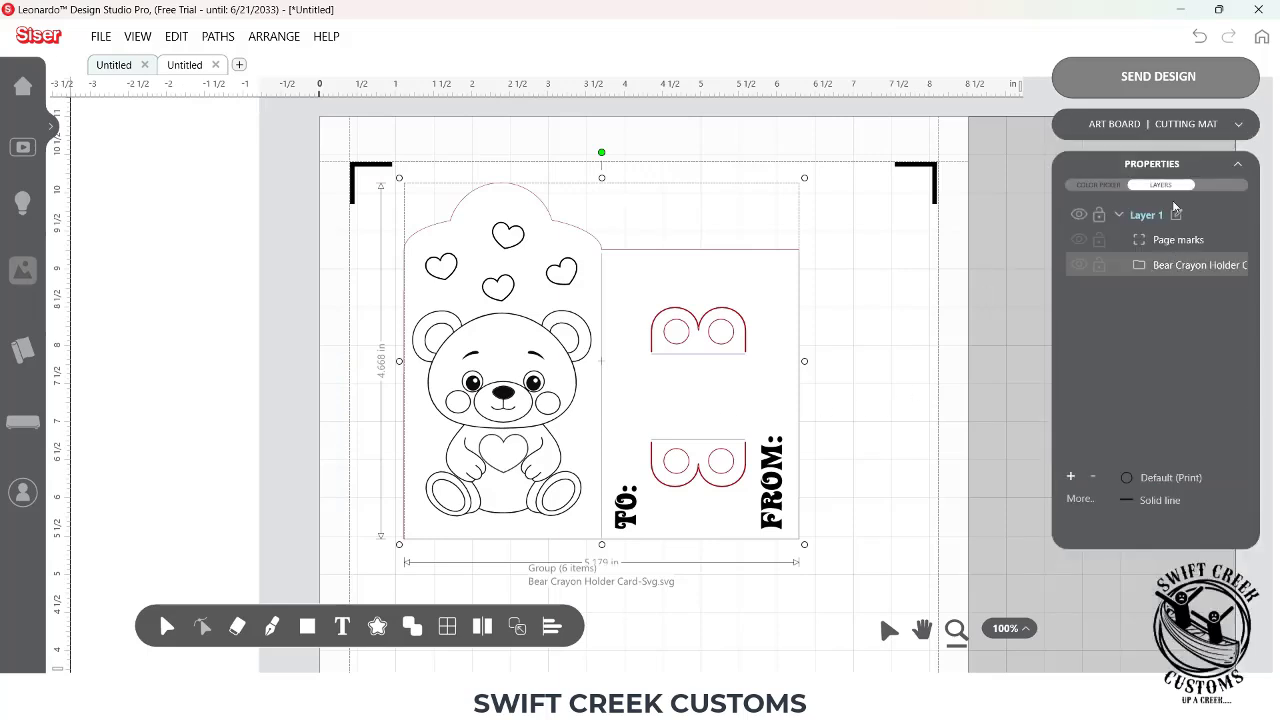
pyautogui.click(1096, 186)
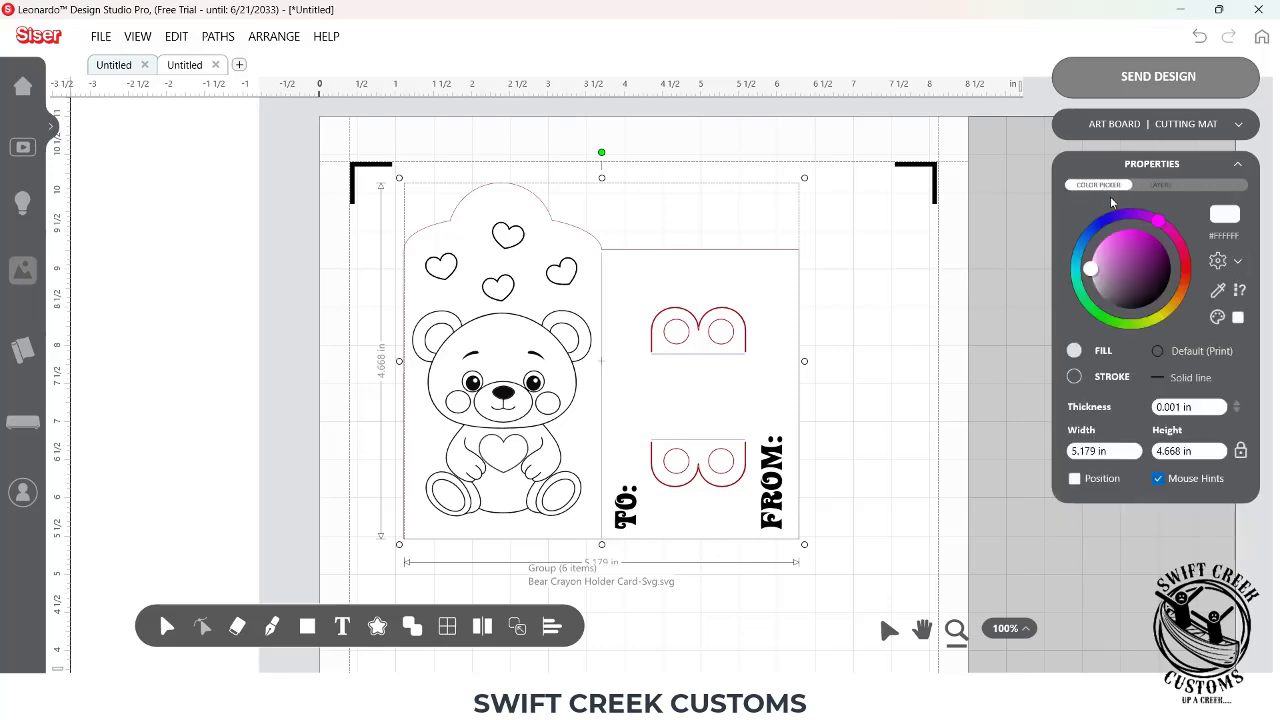
pyautogui.click(1172, 188)
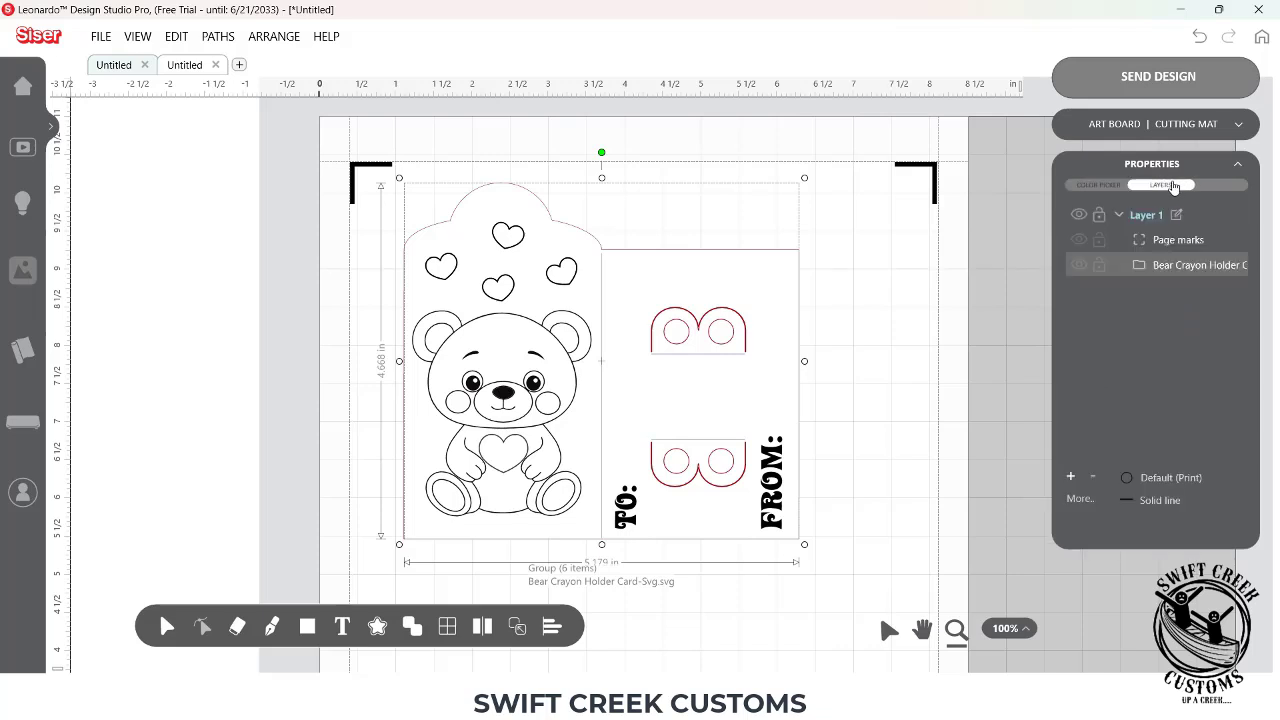
pyautogui.click(1199, 265)
pyautogui.rightClick(1167, 268)
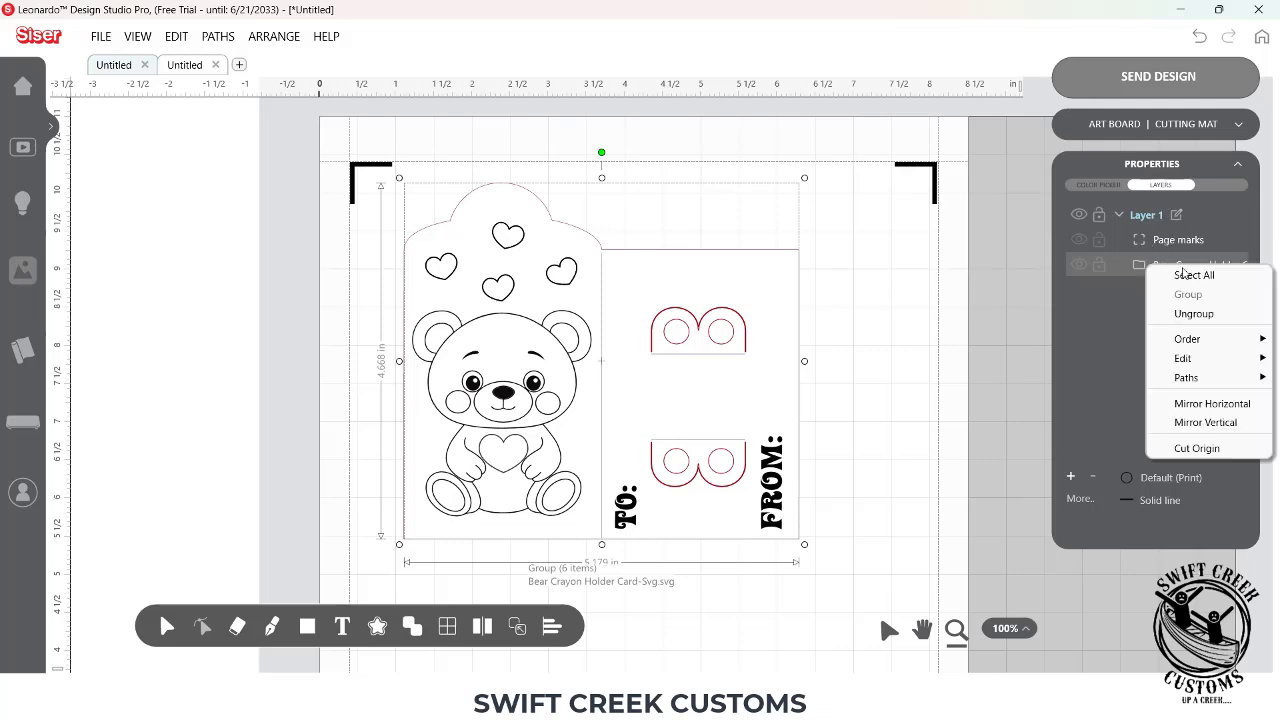
pyautogui.click(1195, 311)
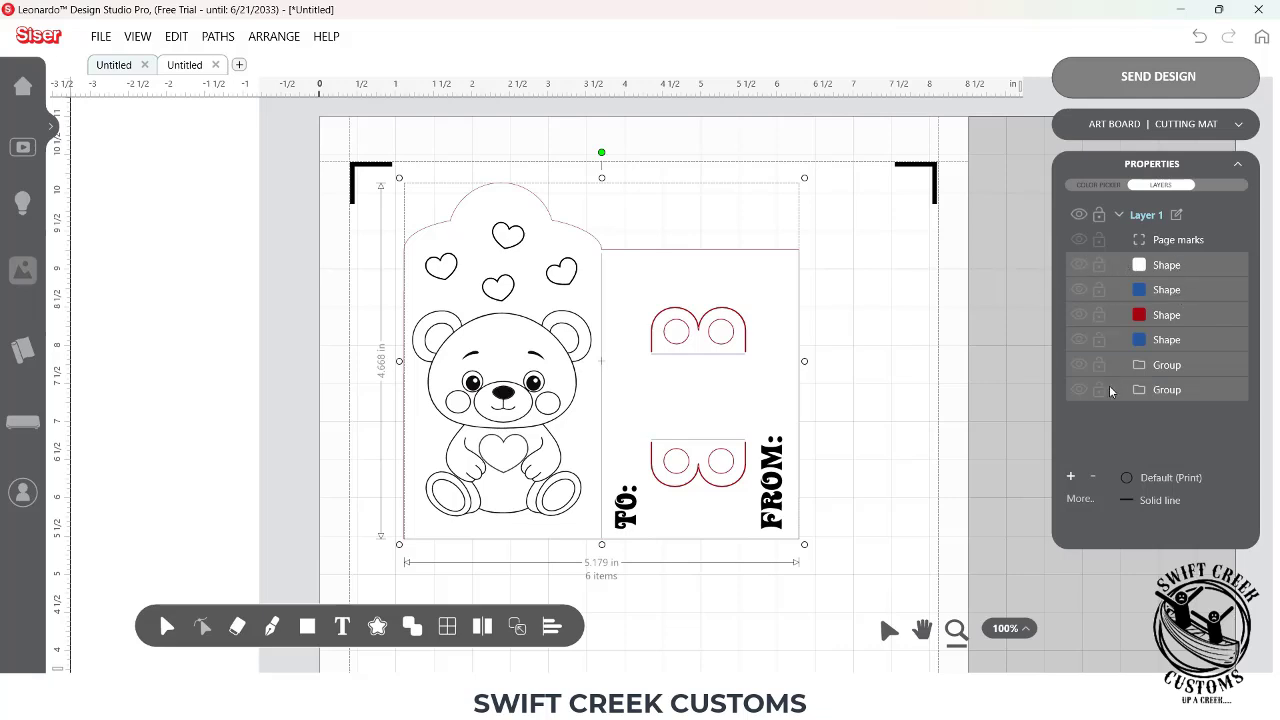
pyautogui.click(1034, 350)
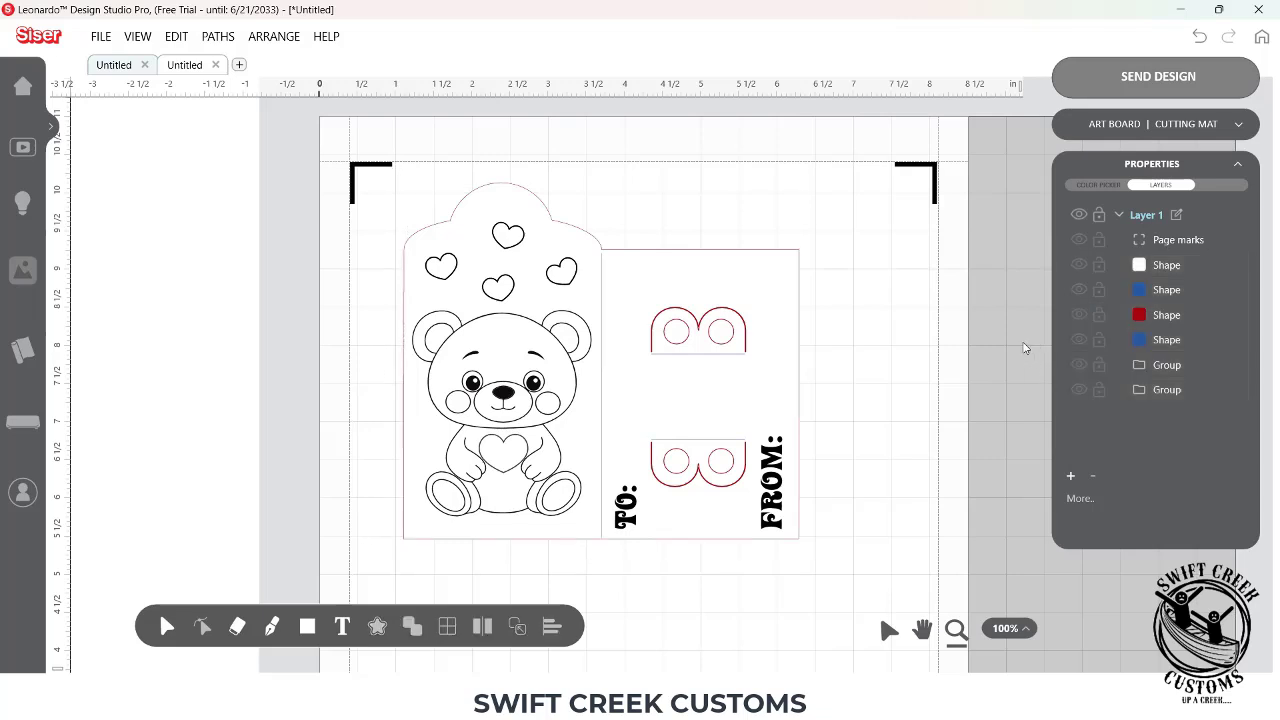
# Assign the Cut tool to the card's outer outline and Fold / Score to the vertical line between its two halves
pyautogui.click(1168, 265)
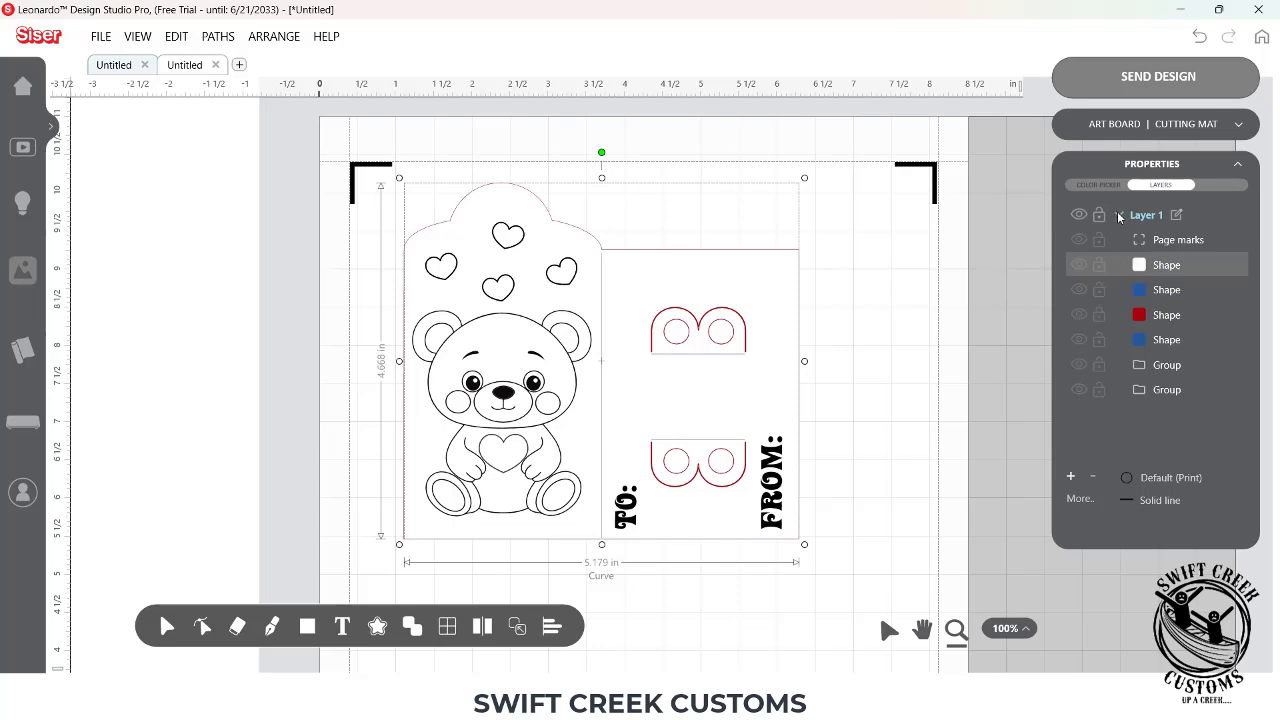
pyautogui.click(1138, 266)
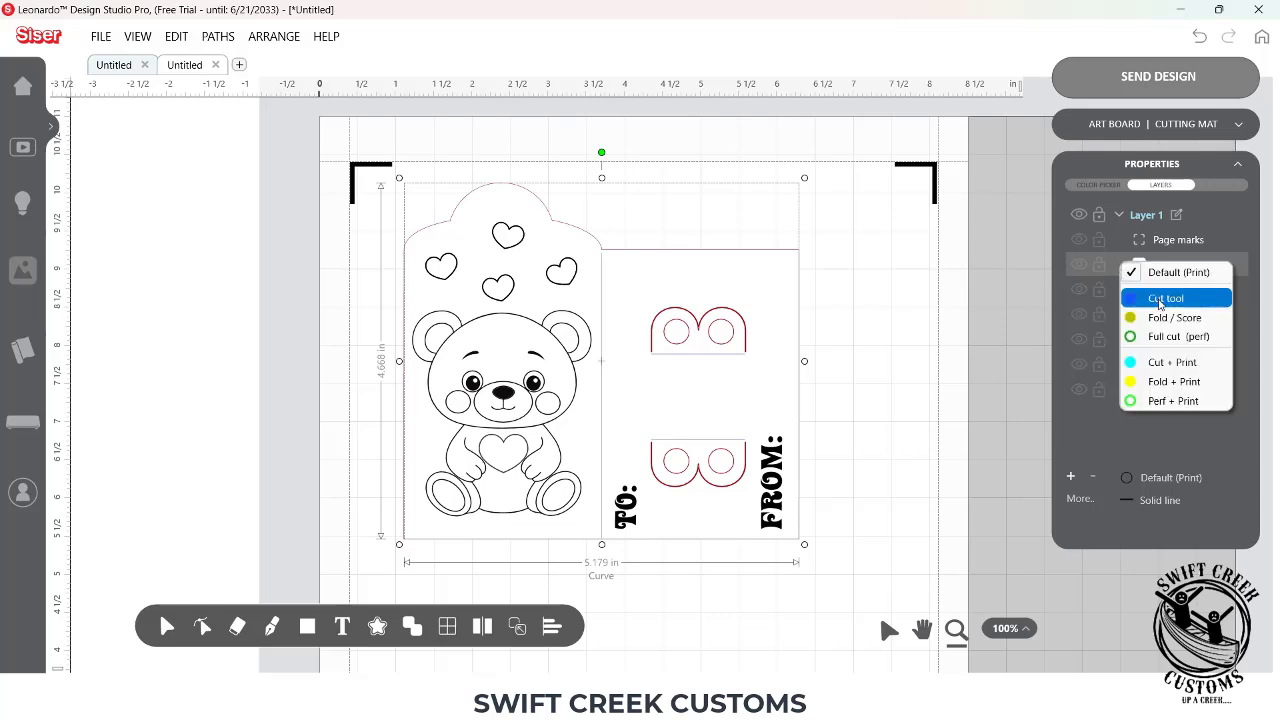
pyautogui.click(1160, 299)
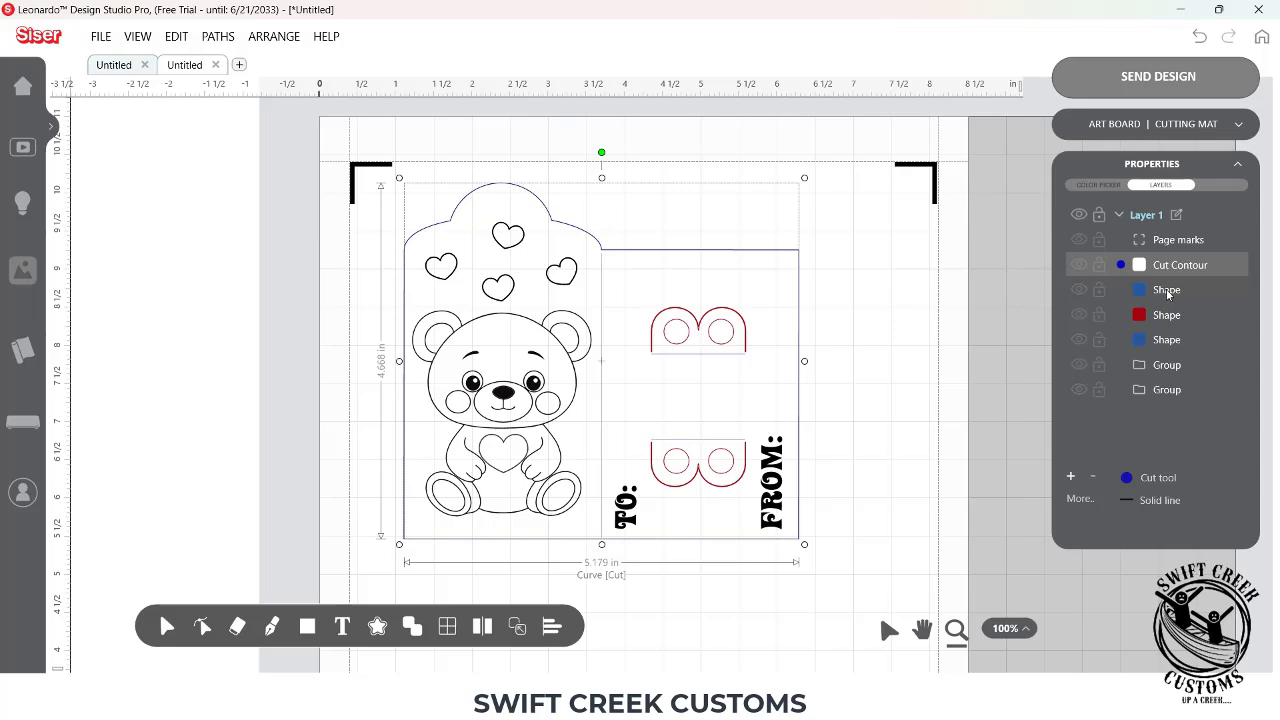
pyautogui.click(1160, 291)
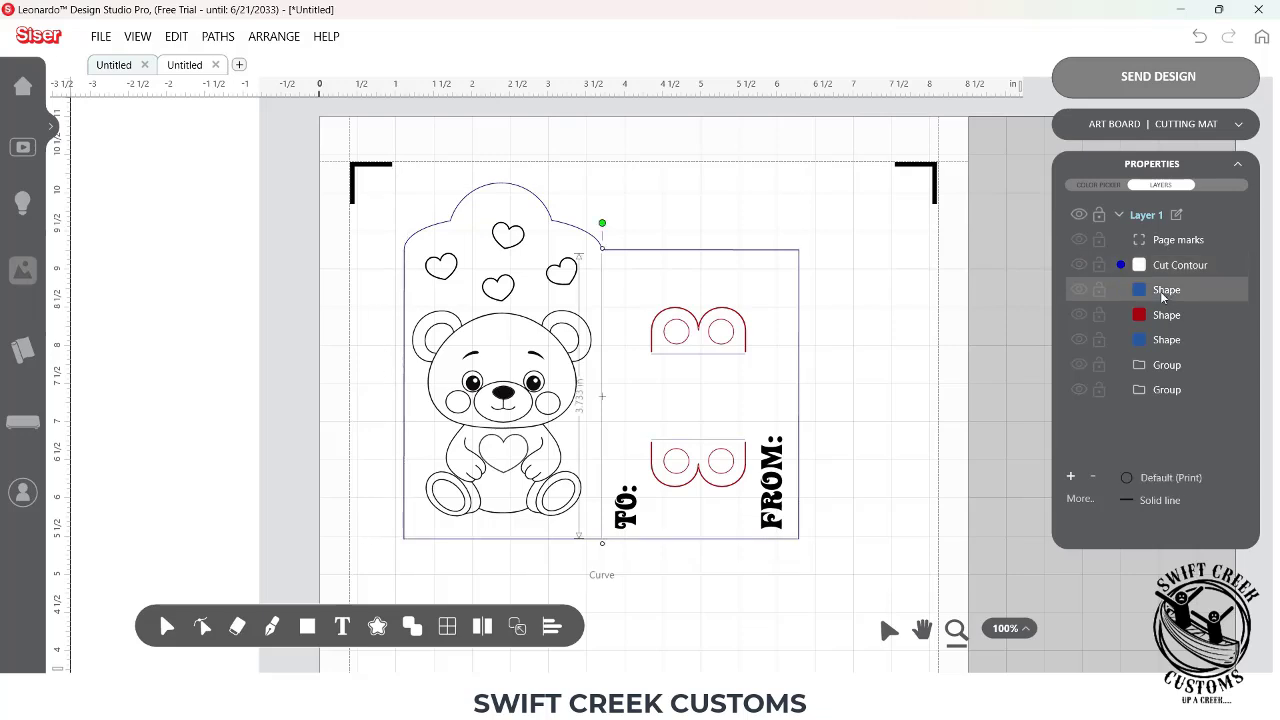
pyautogui.click(603, 374)
pyautogui.click(1121, 290)
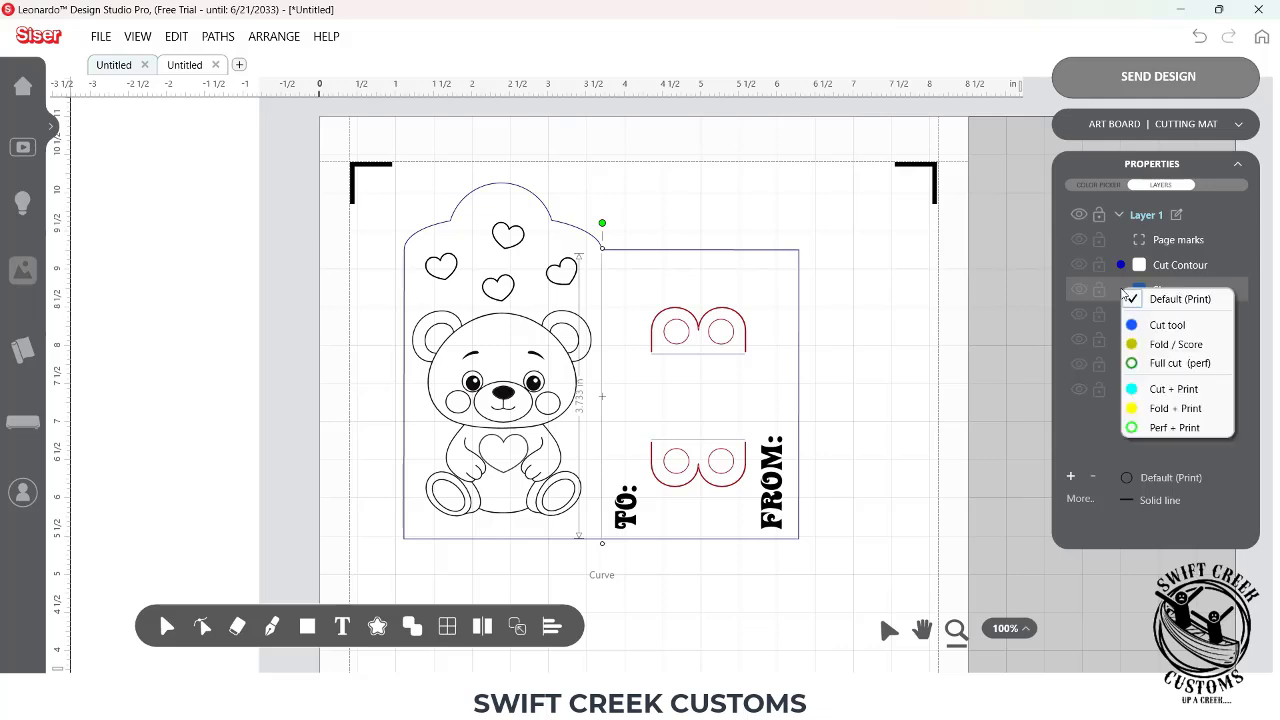
pyautogui.click(1179, 345)
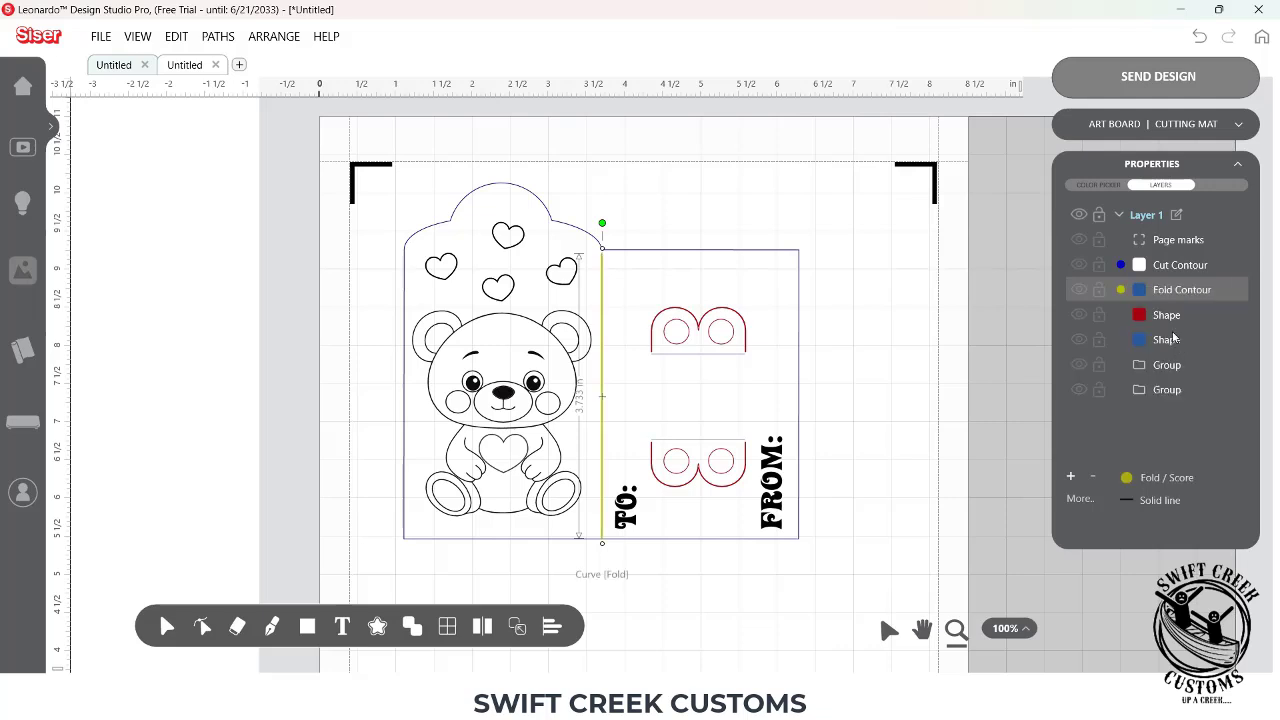
# Assign the Cut tool to the rounded crayon holder tabs and circles, and Fold / Score to the tabs' straight base lines
pyautogui.click(1153, 314)
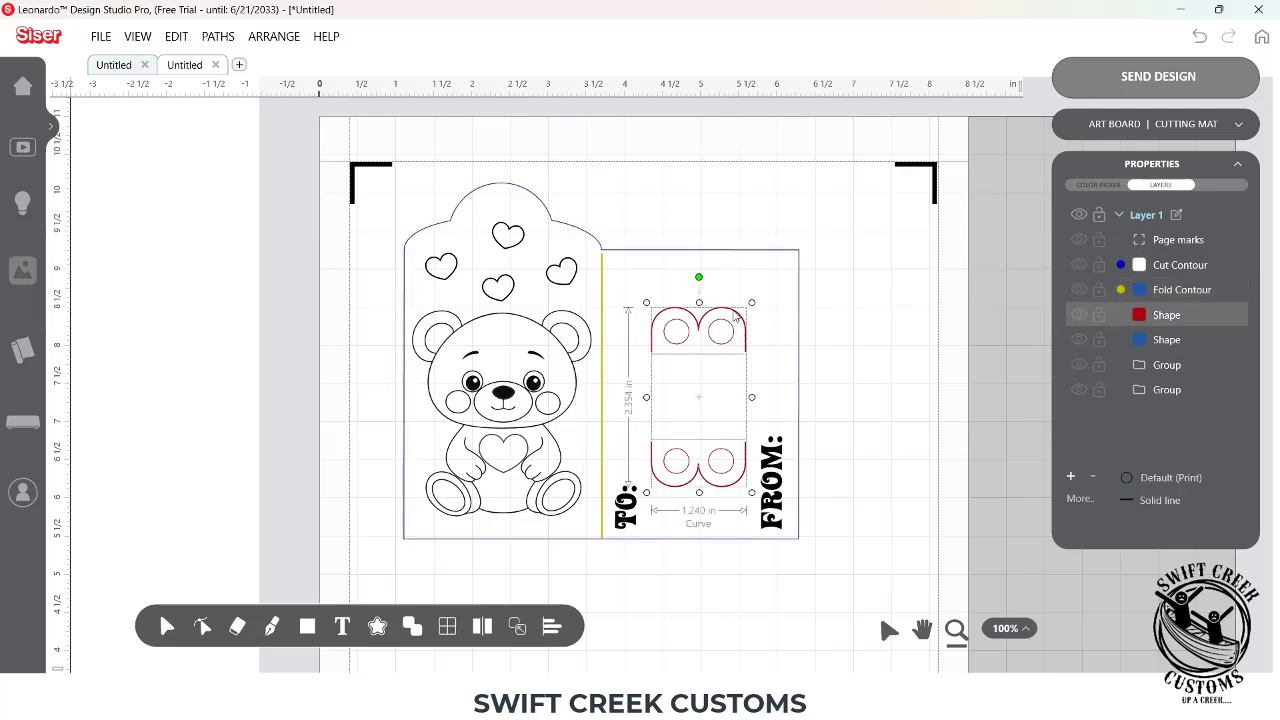
pyautogui.click(1120, 314)
pyautogui.click(1159, 345)
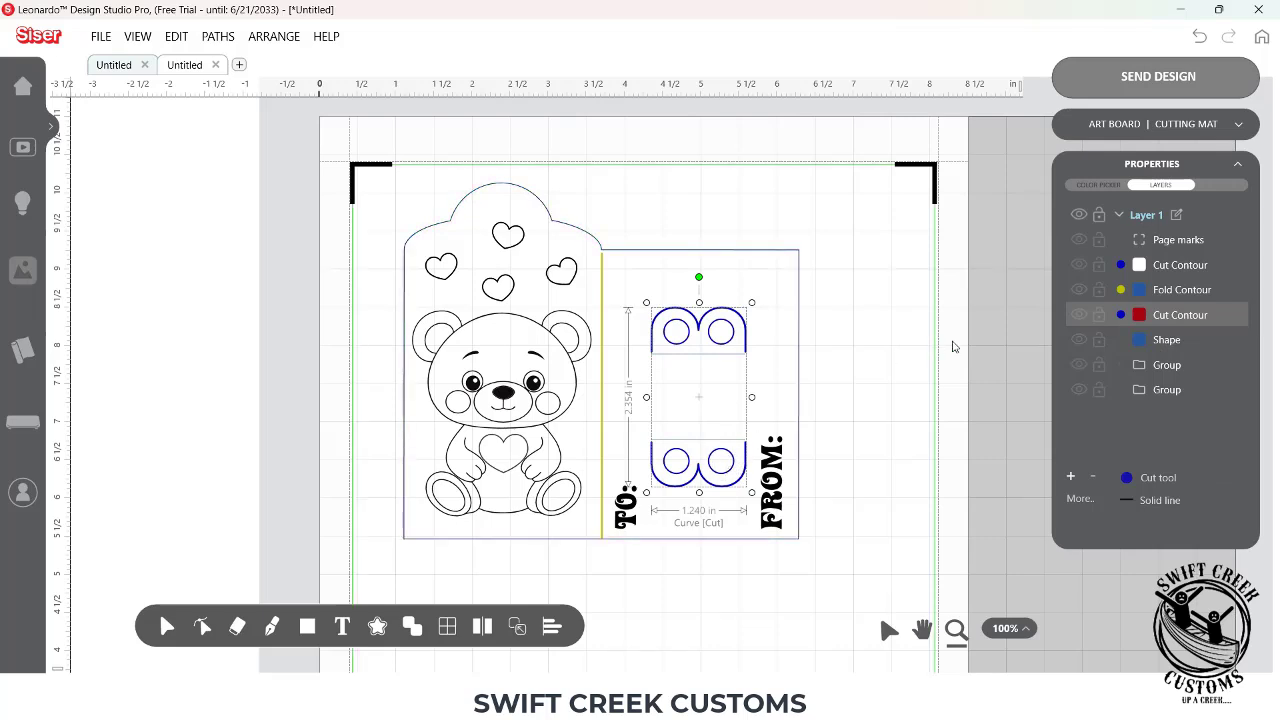
pyautogui.click(1128, 342)
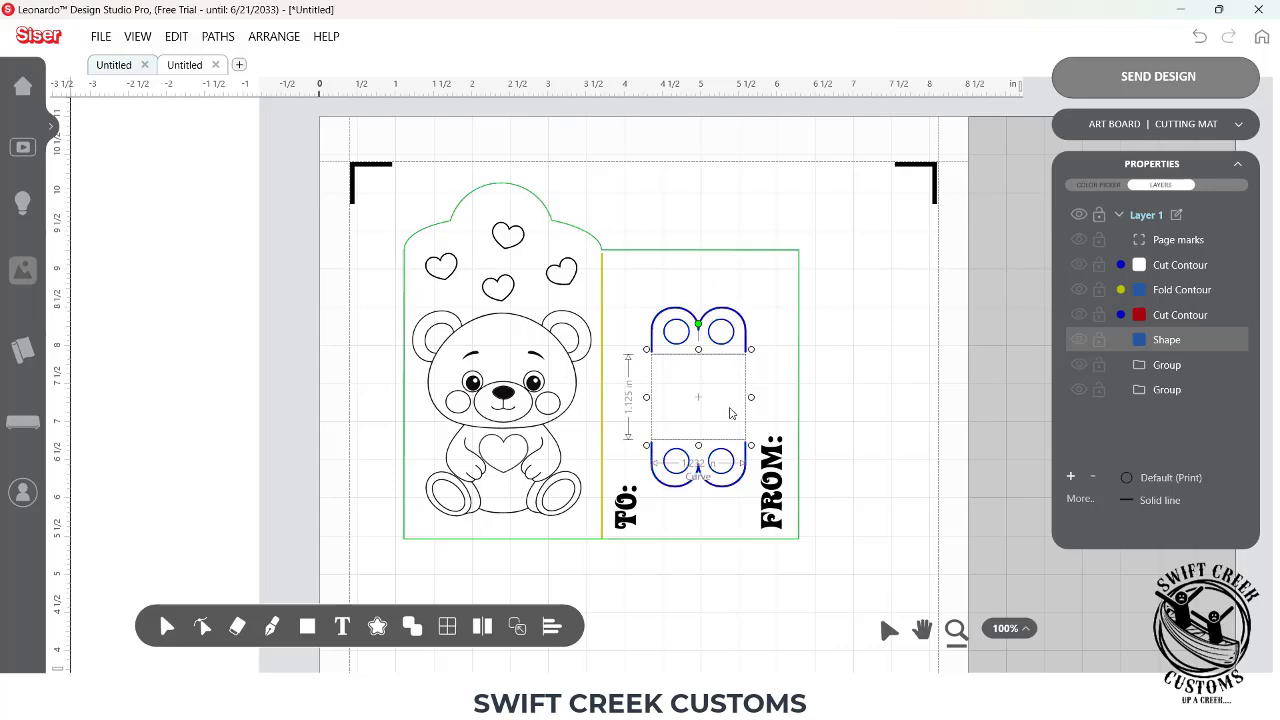
pyautogui.click(1121, 340)
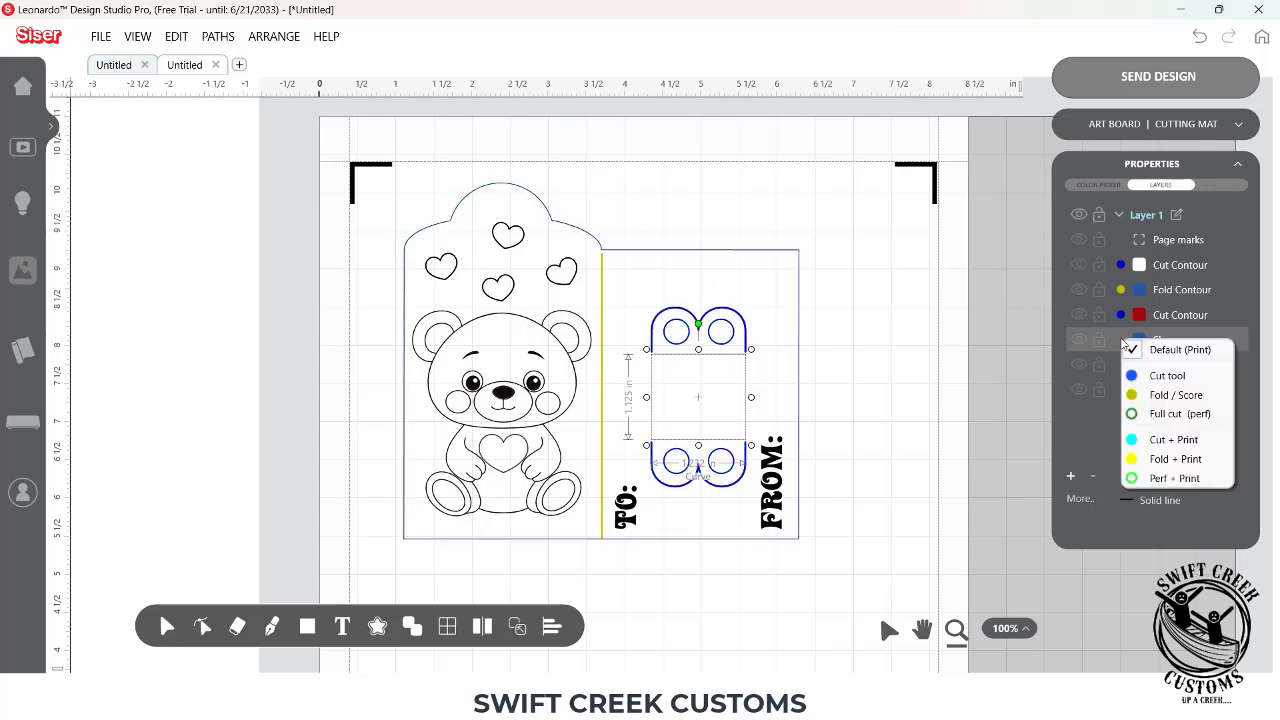
pyautogui.click(1178, 394)
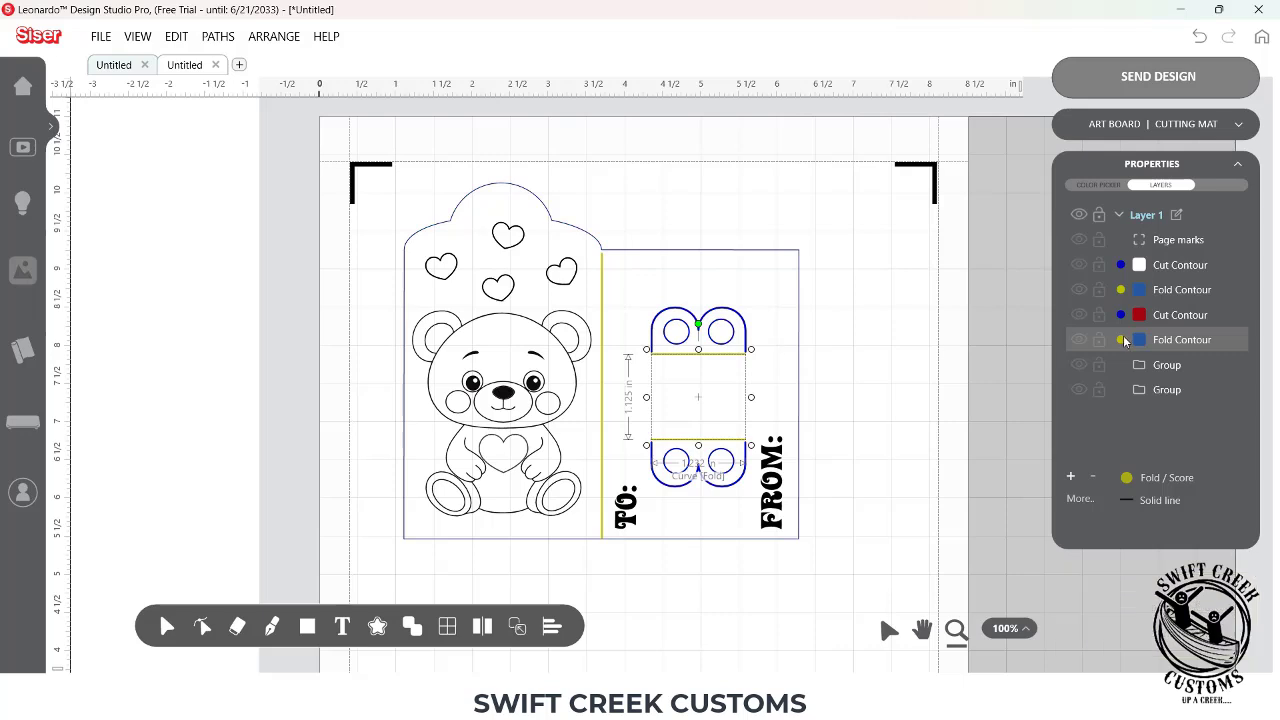
# Check the output type of the TO/FROM lettering and bear artwork groups, and group all the card's parts together
pyautogui.click(1163, 366)
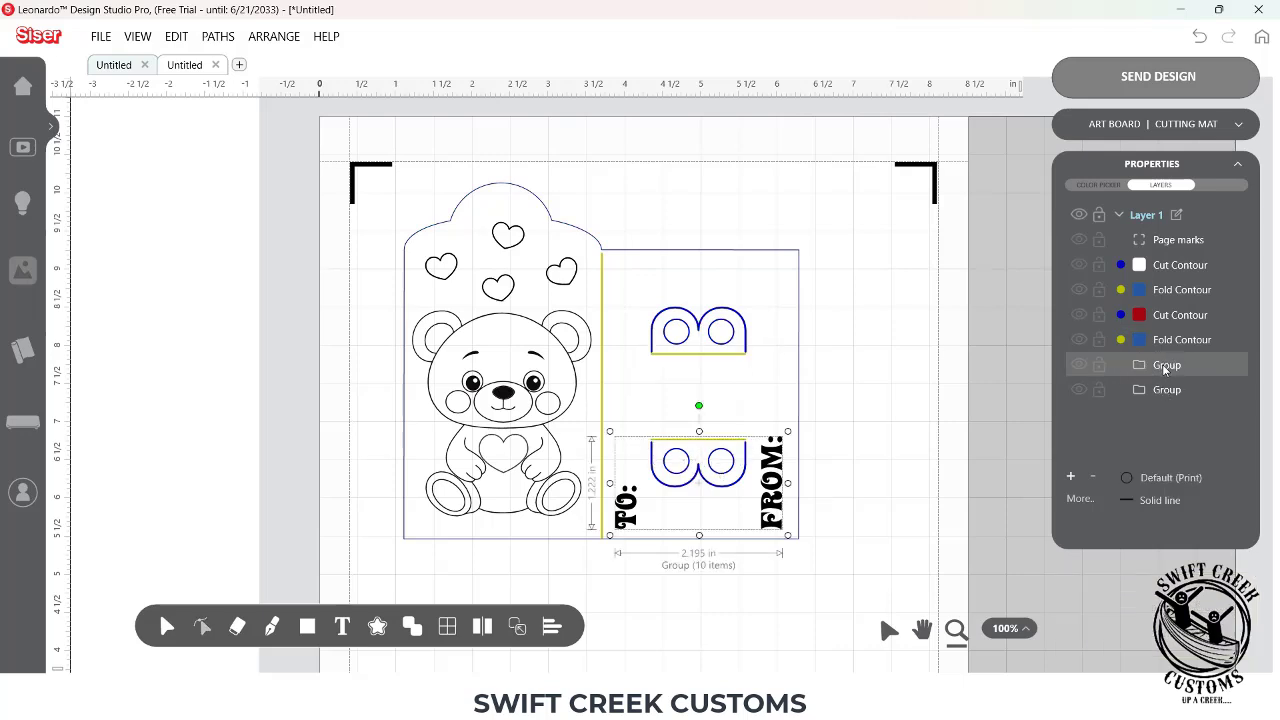
pyautogui.click(779, 497)
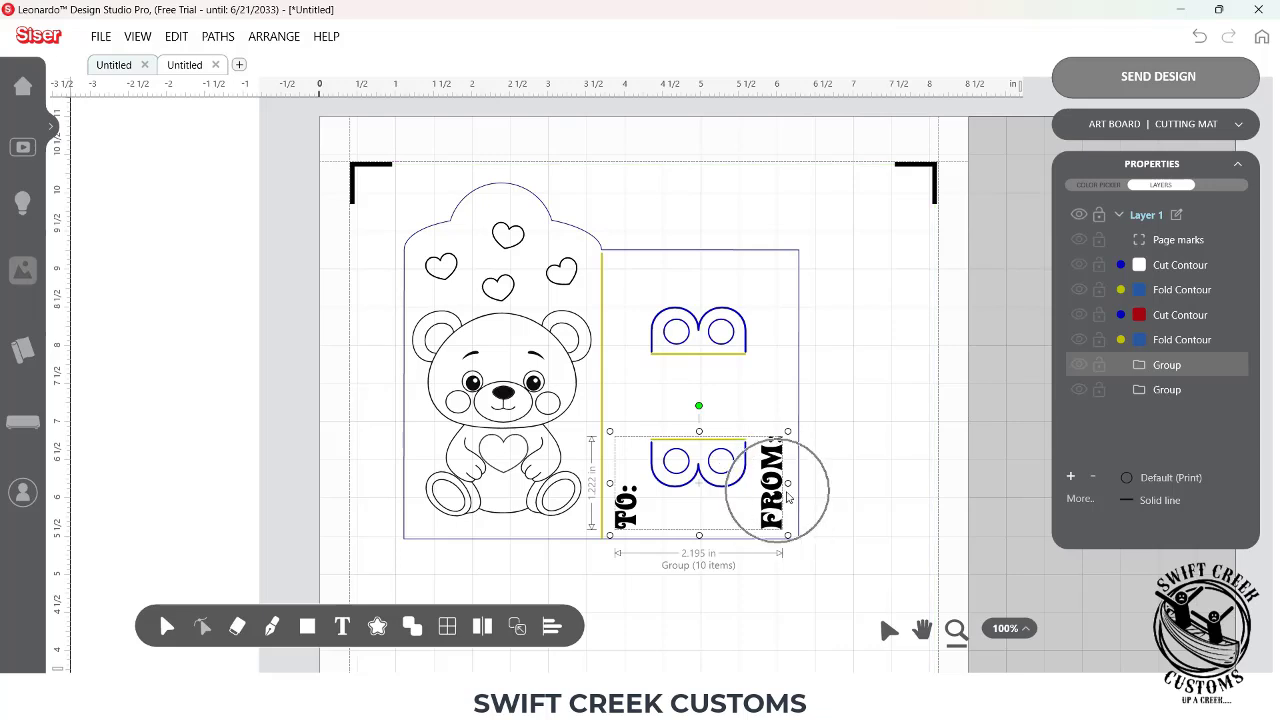
pyautogui.click(1208, 482)
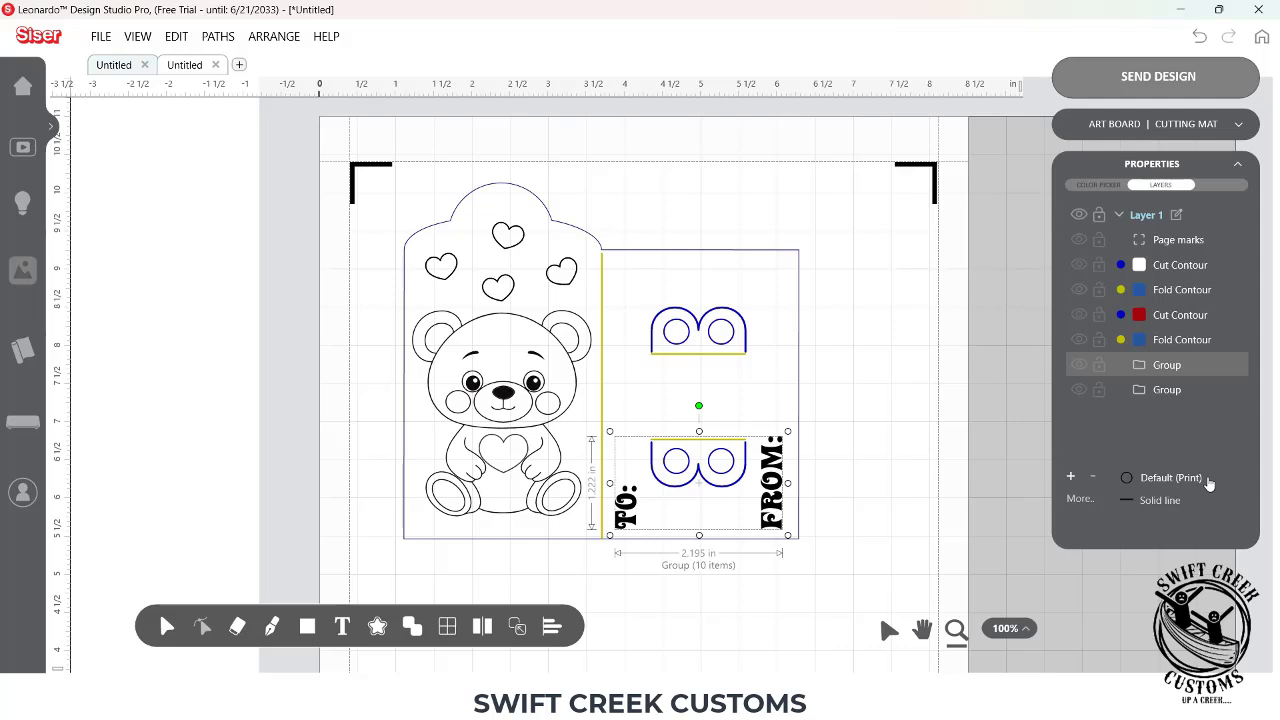
pyautogui.click(1160, 392)
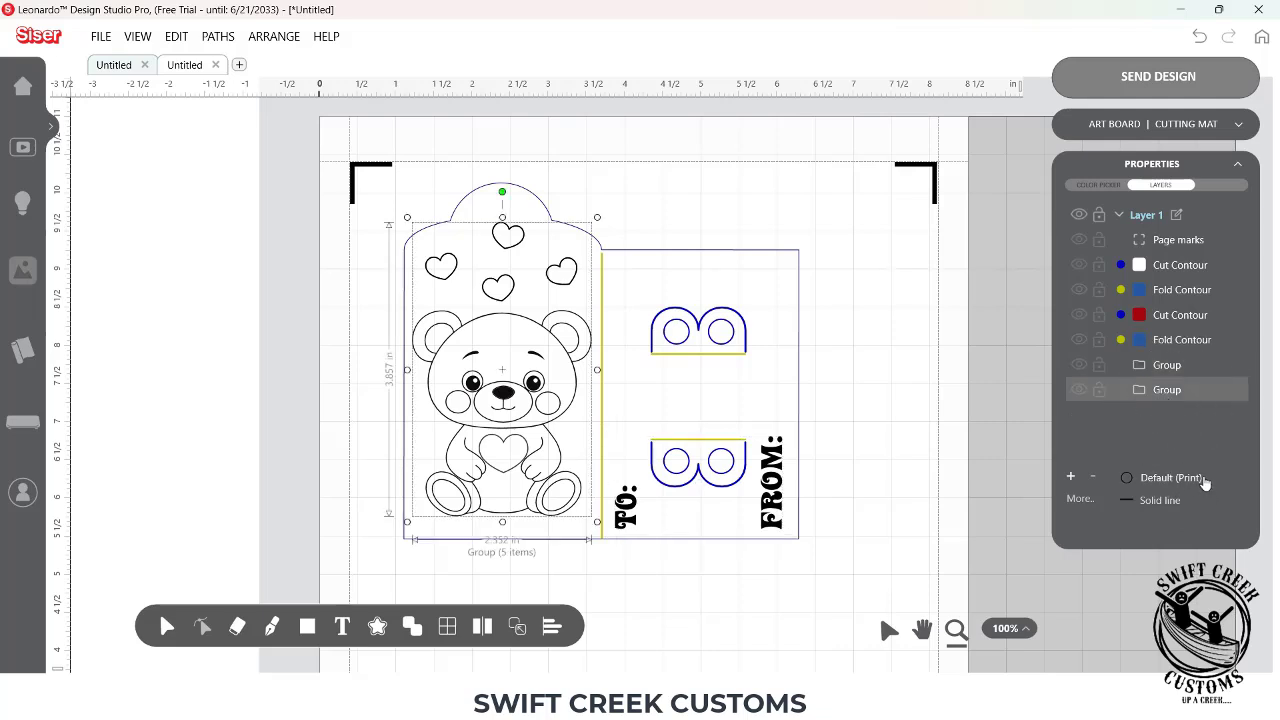
pyautogui.press('ctrl')
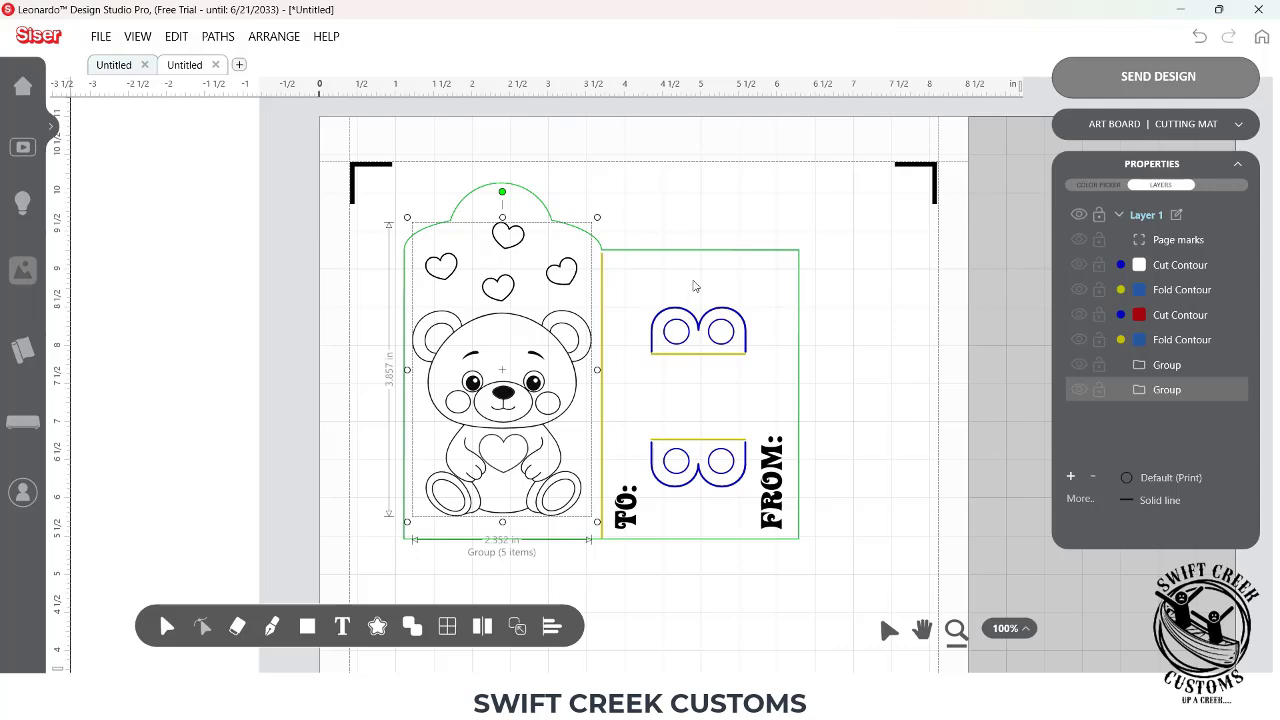
pyautogui.moveTo(386, 192); pyautogui.dragTo(841, 578)
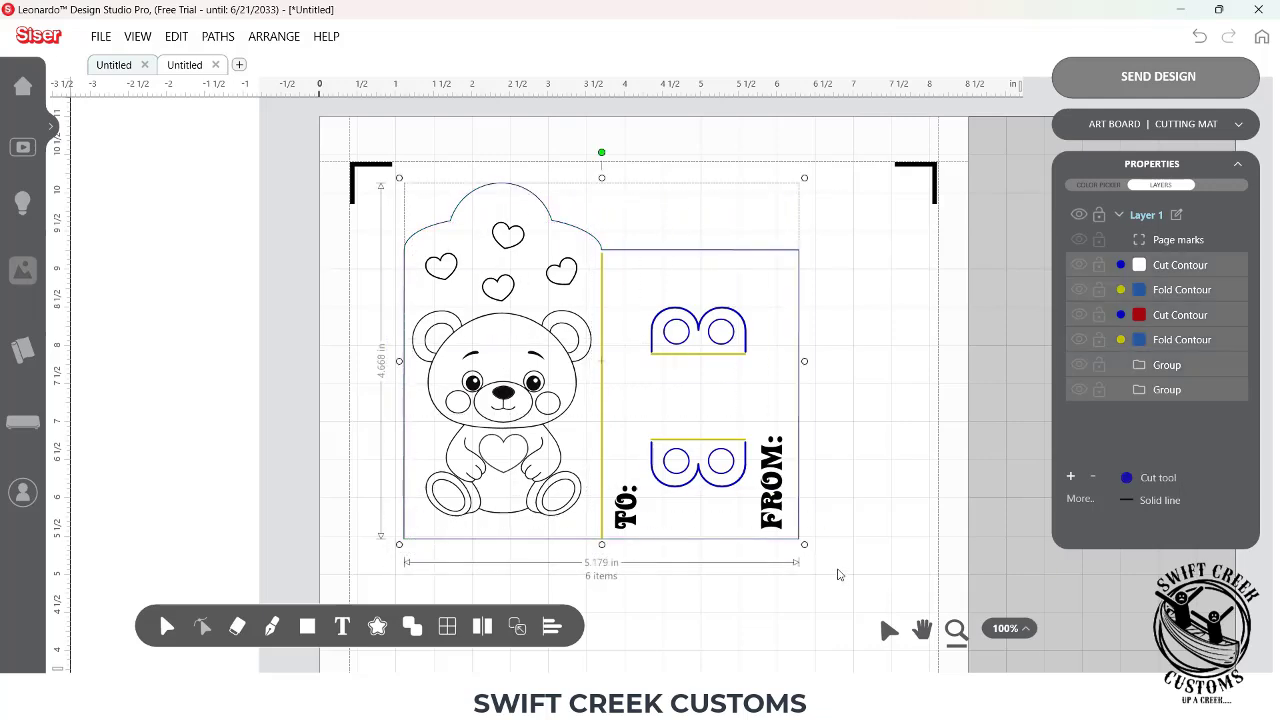
pyautogui.rightClick(766, 463)
pyautogui.click(800, 486)
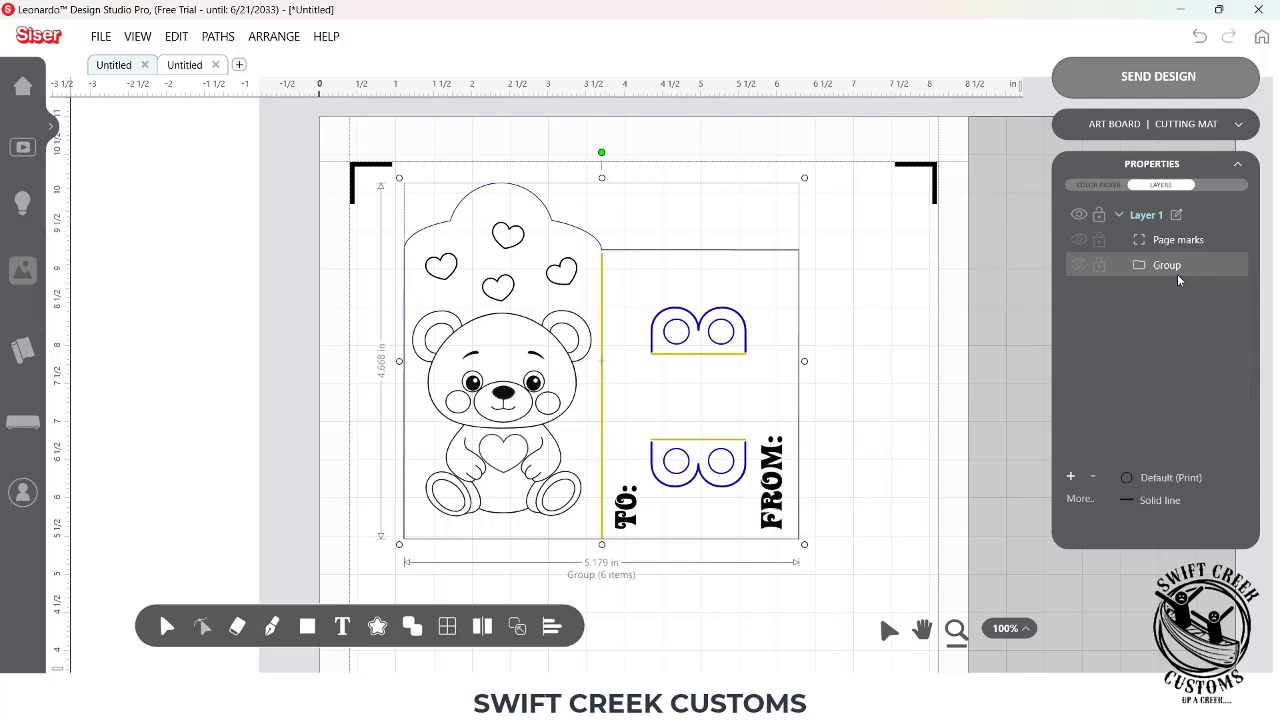
# Move the grouped card closer to the upper-left page mark and duplicate it beneath the original
pyautogui.click(1180, 268)
pyautogui.click(1010, 629)
pyautogui.moveTo(435, 289); pyautogui.dragTo(424, 282)
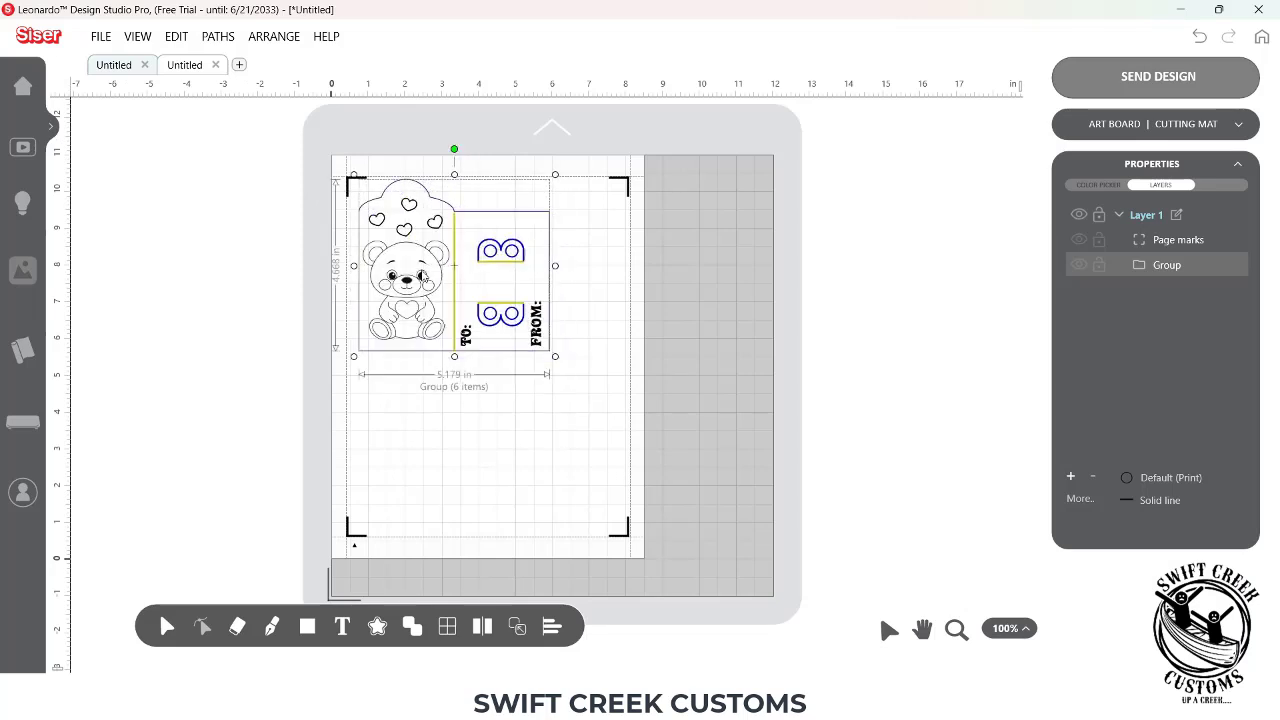
pyautogui.hotkey('ctrl', 'd')
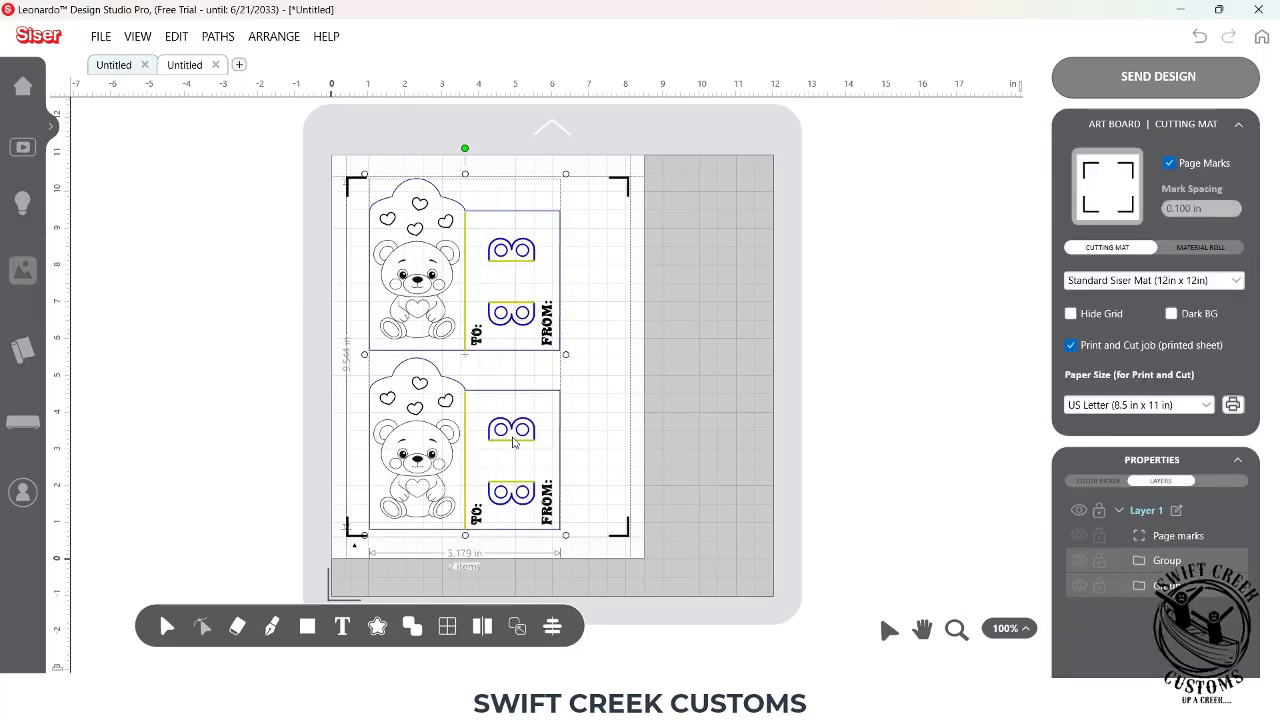
# Center both card copies between the page marks and send all artwork that fits on the page as a print and cut job
pyautogui.moveTo(515, 444); pyautogui.dragTo(518, 446)
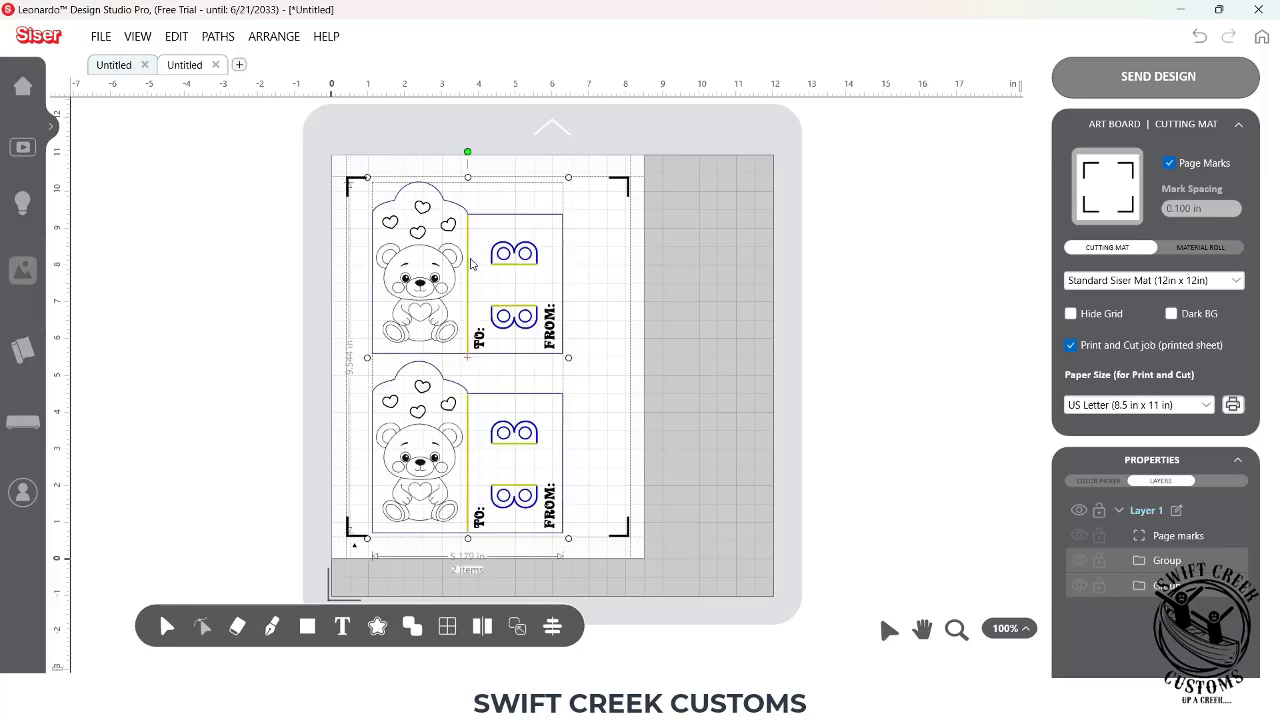
pyautogui.moveTo(445, 468); pyautogui.dragTo(463, 468)
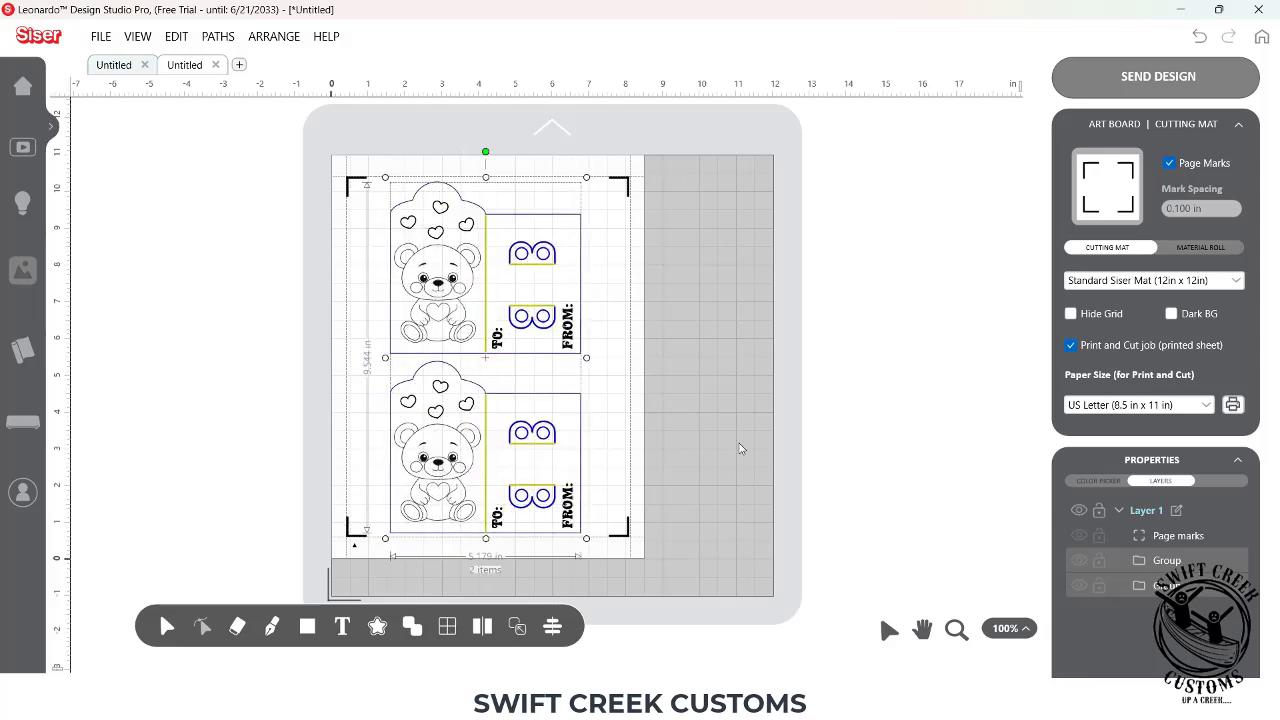
pyautogui.click(1125, 78)
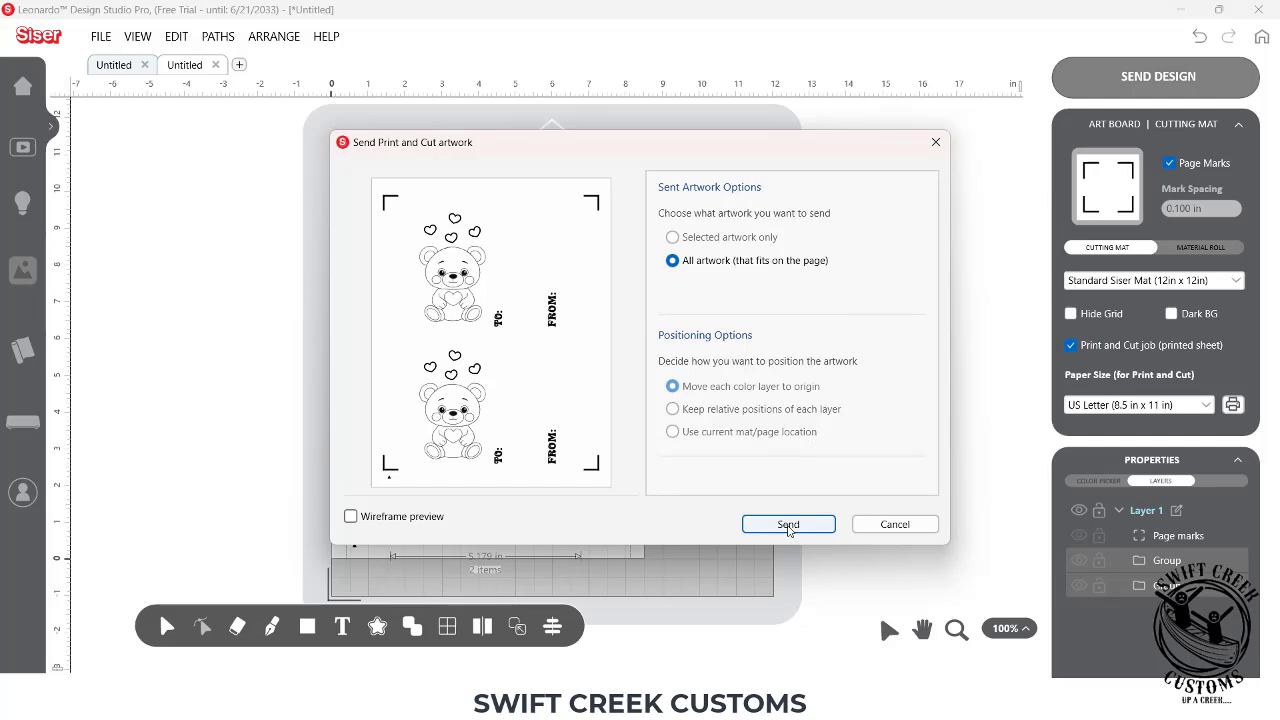
pyautogui.click(788, 525)
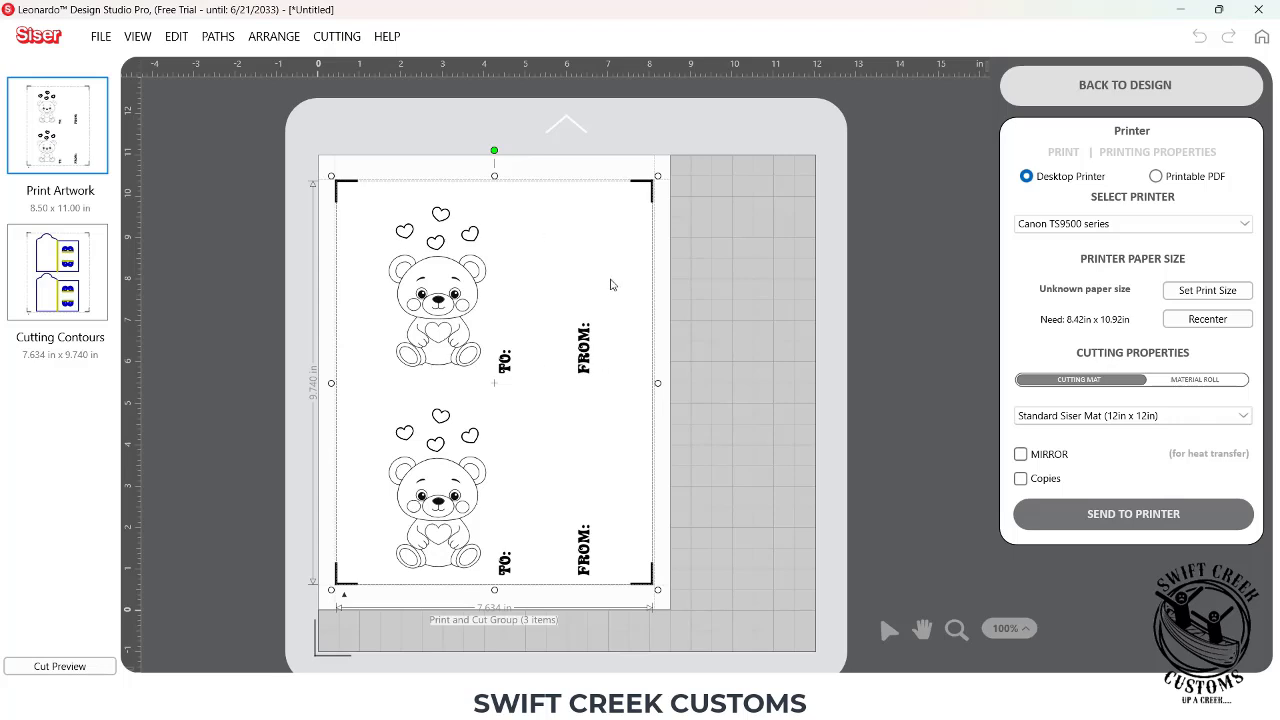
# For the cutting contours, disable the cutter's own settings, set the Cutting Tool force to 30, and select the Fold / Crease preset
pyautogui.click(70, 284)
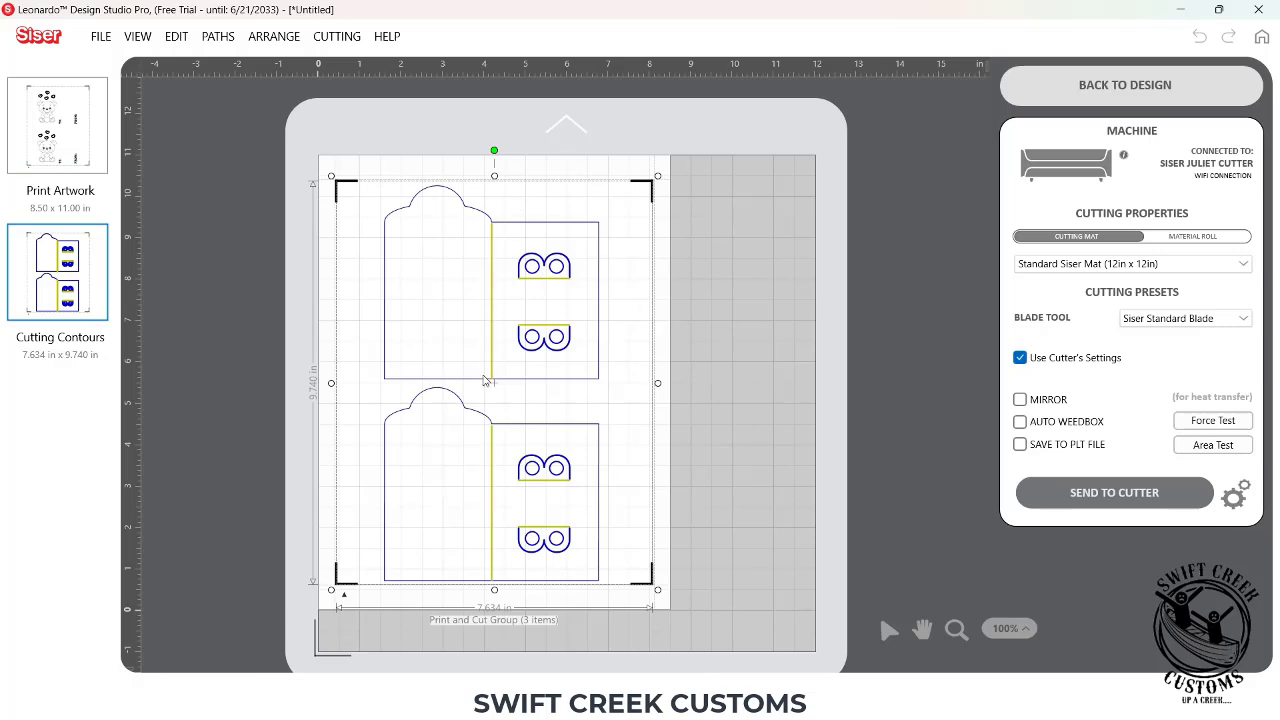
pyautogui.click(1020, 358)
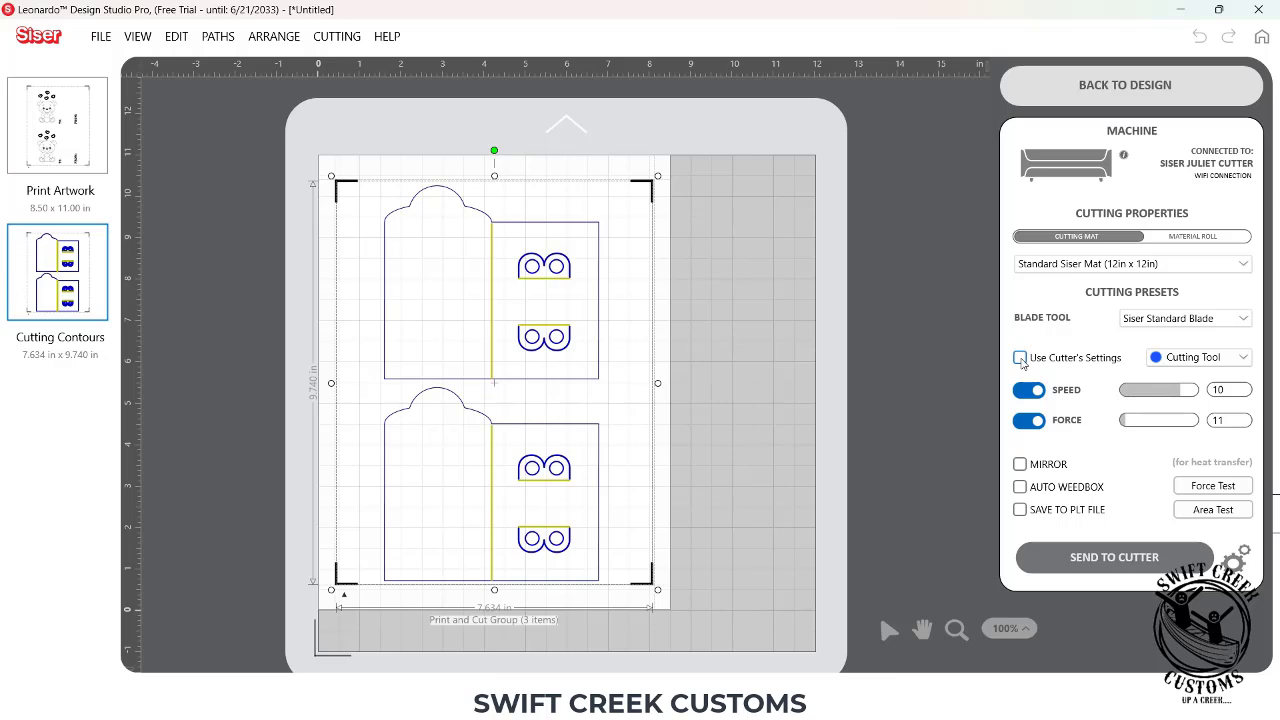
pyautogui.click(1179, 359)
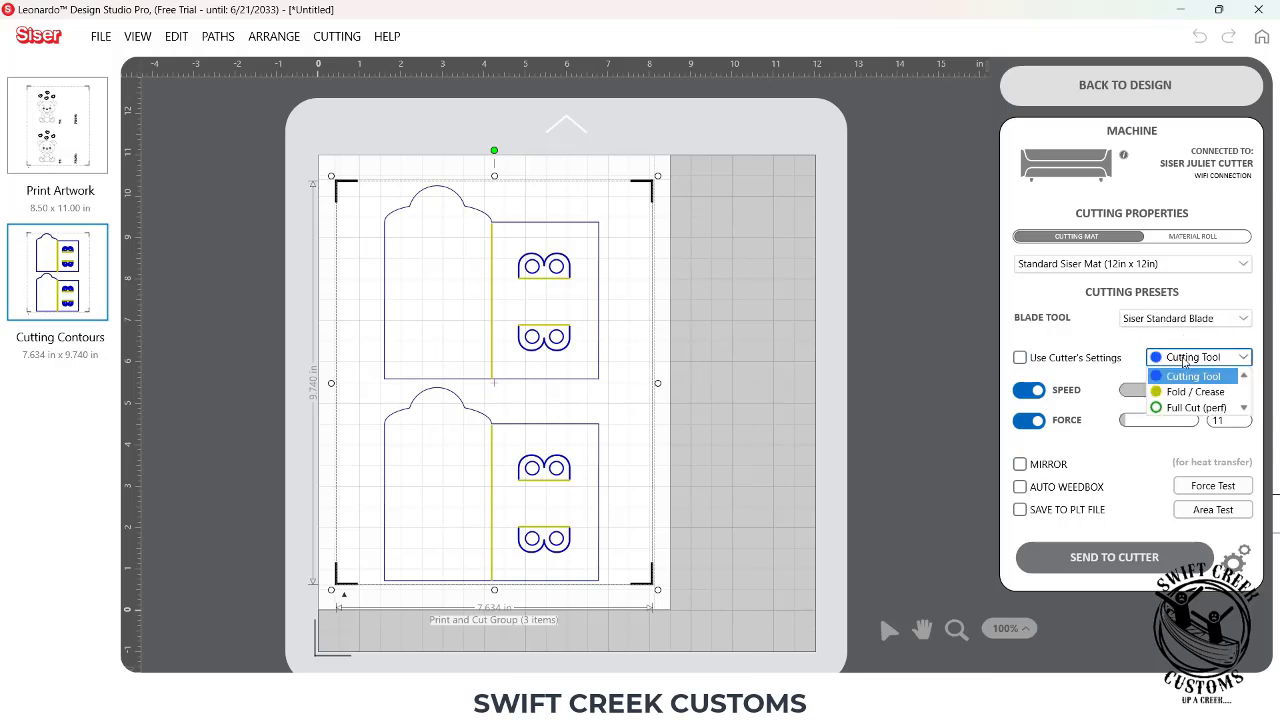
pyautogui.click(1185, 360)
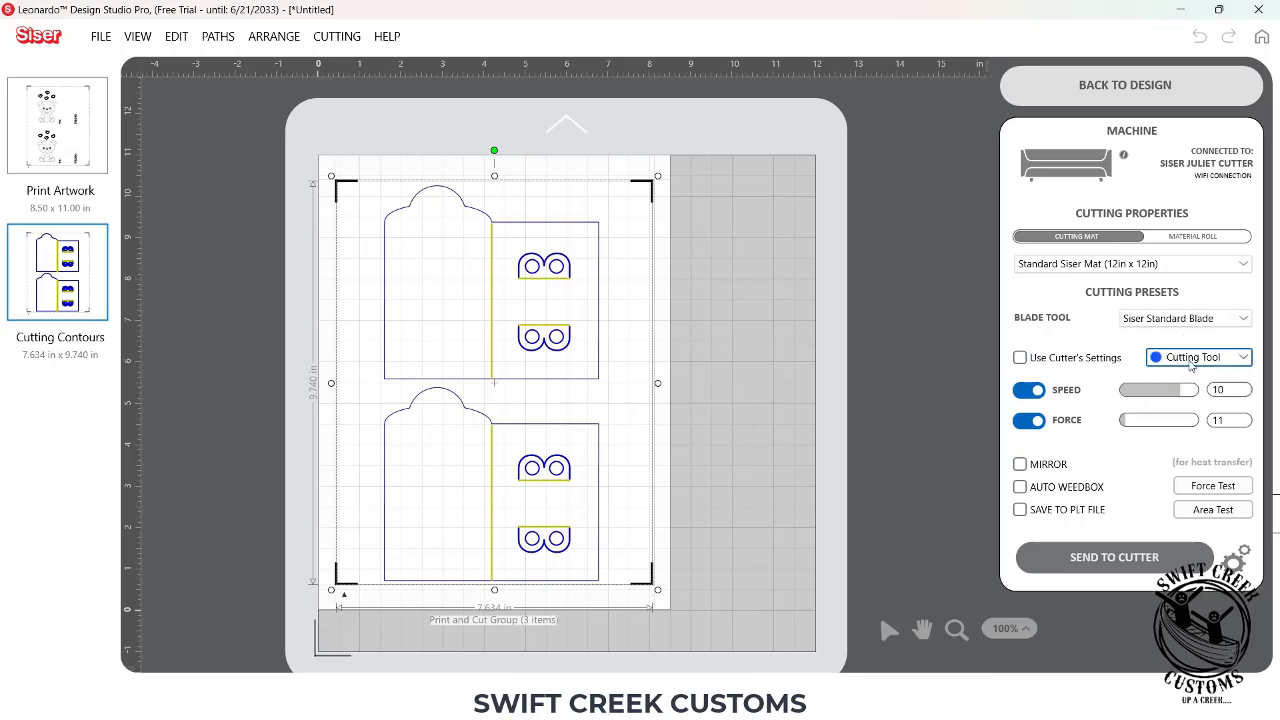
pyautogui.click(1233, 419)
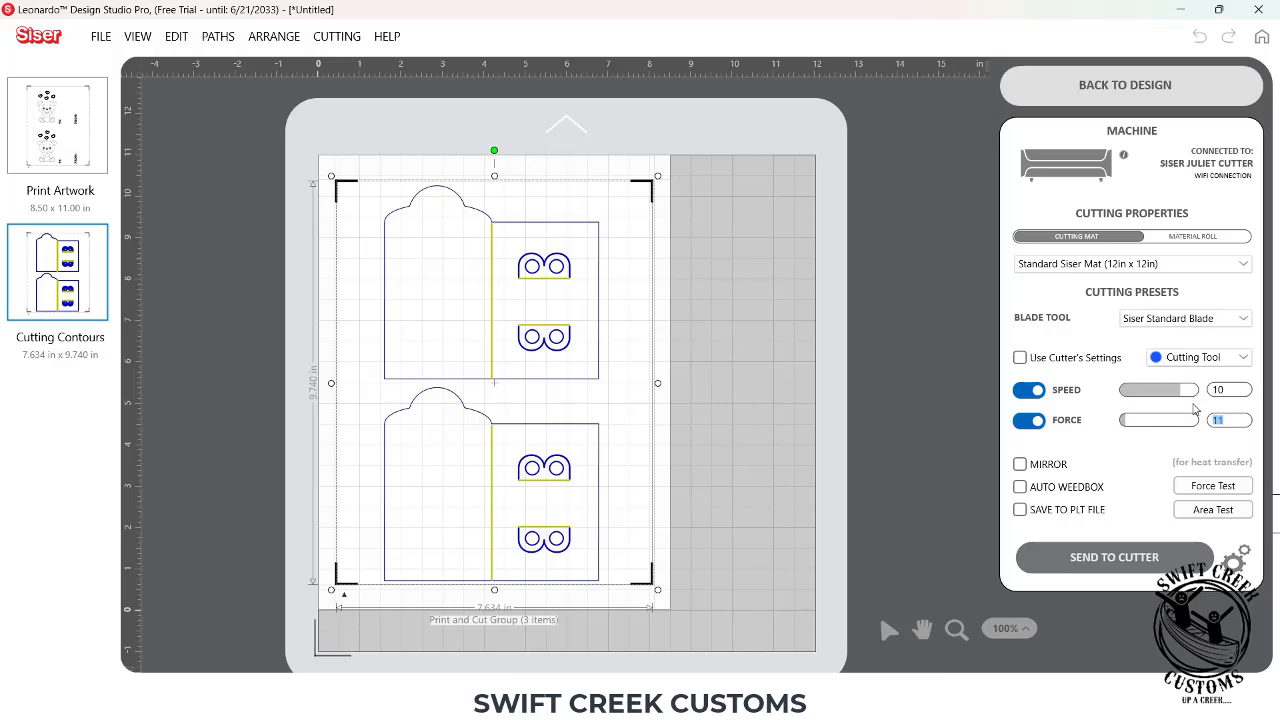
pyautogui.write('30')
pyautogui.click(1186, 362)
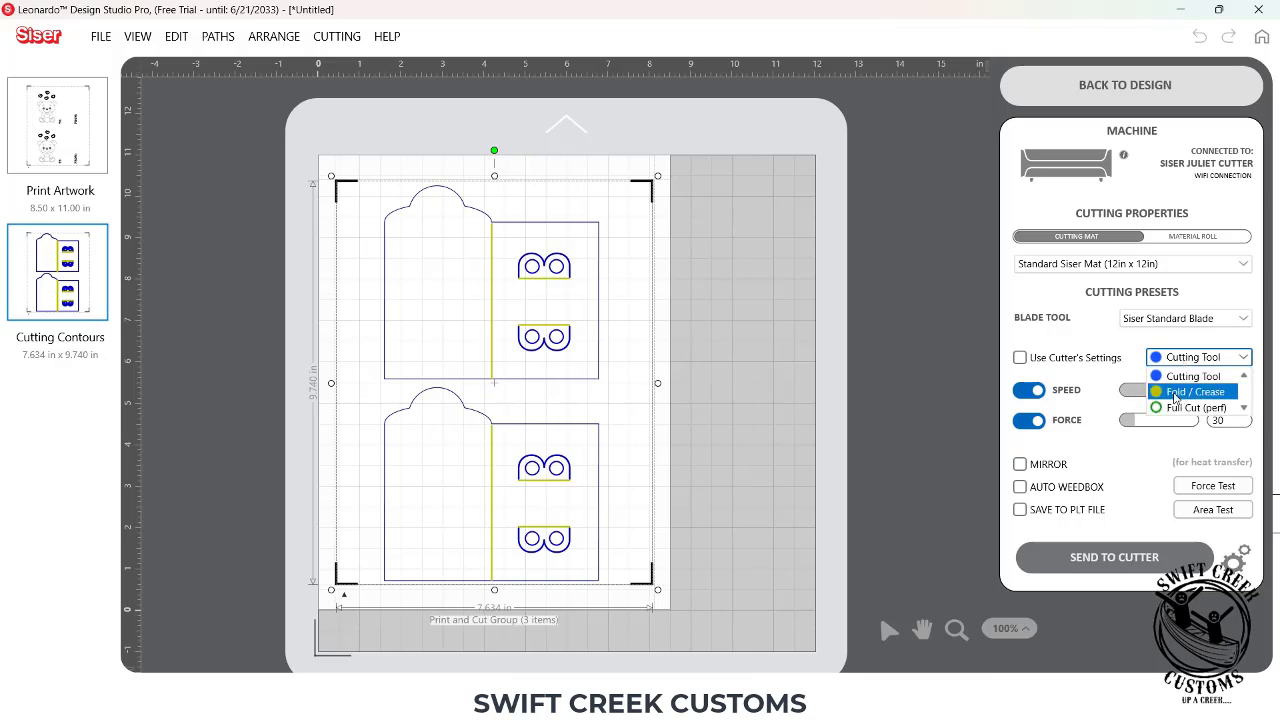
pyautogui.click(1176, 394)
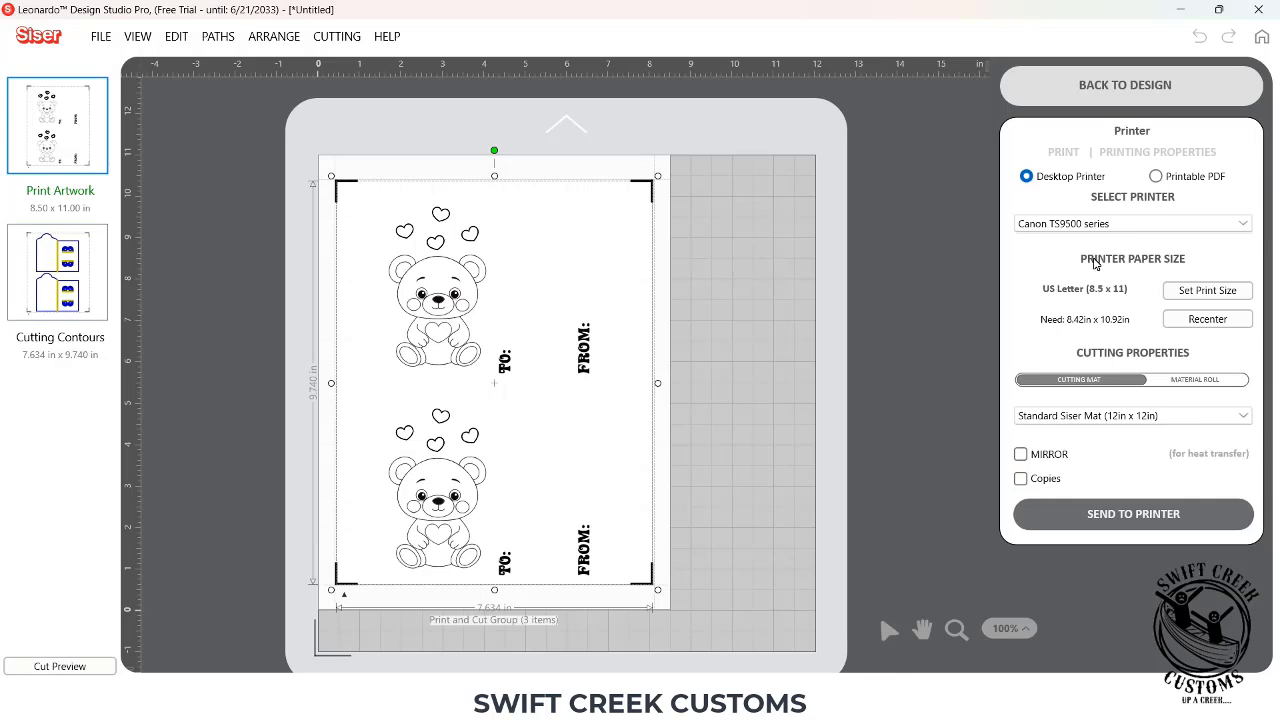
# Print the artwork on the Canon TS9500 series using Letter 8.5"x11" plain paper, portrait orientation, rear tray and standard quality
pyautogui.click(1200, 291)
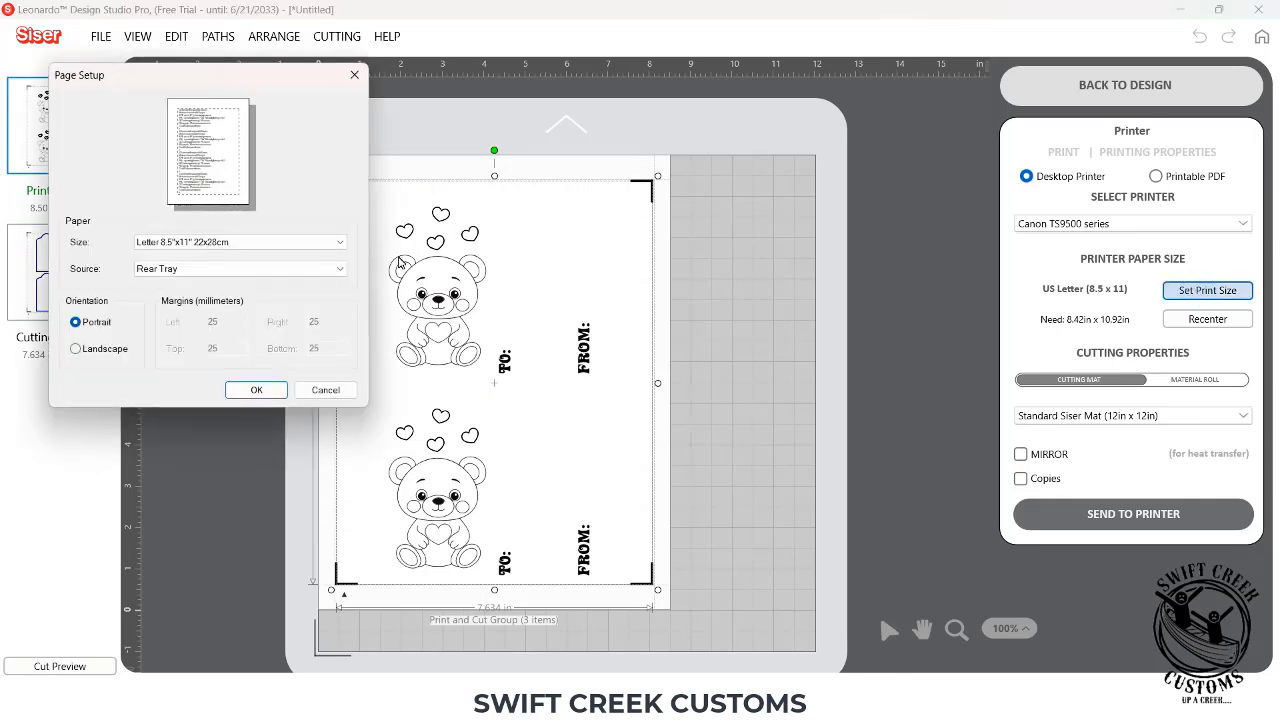
pyautogui.click(254, 389)
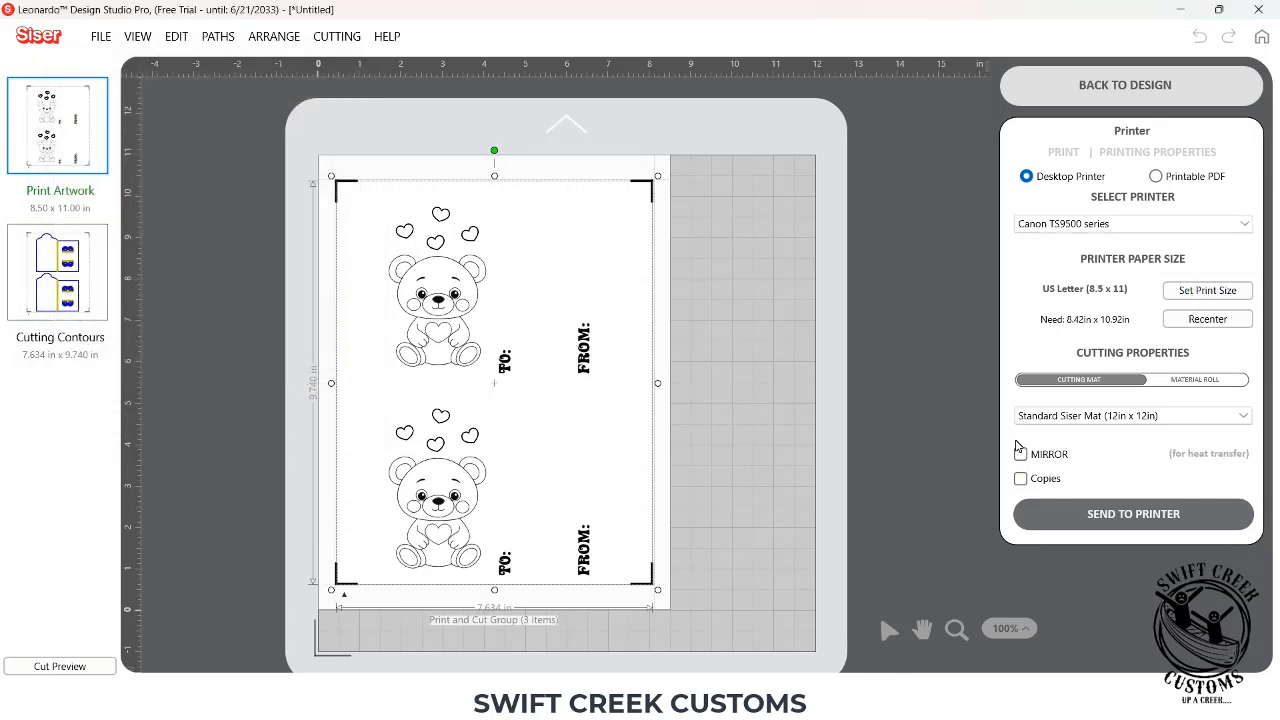
pyautogui.click(1095, 522)
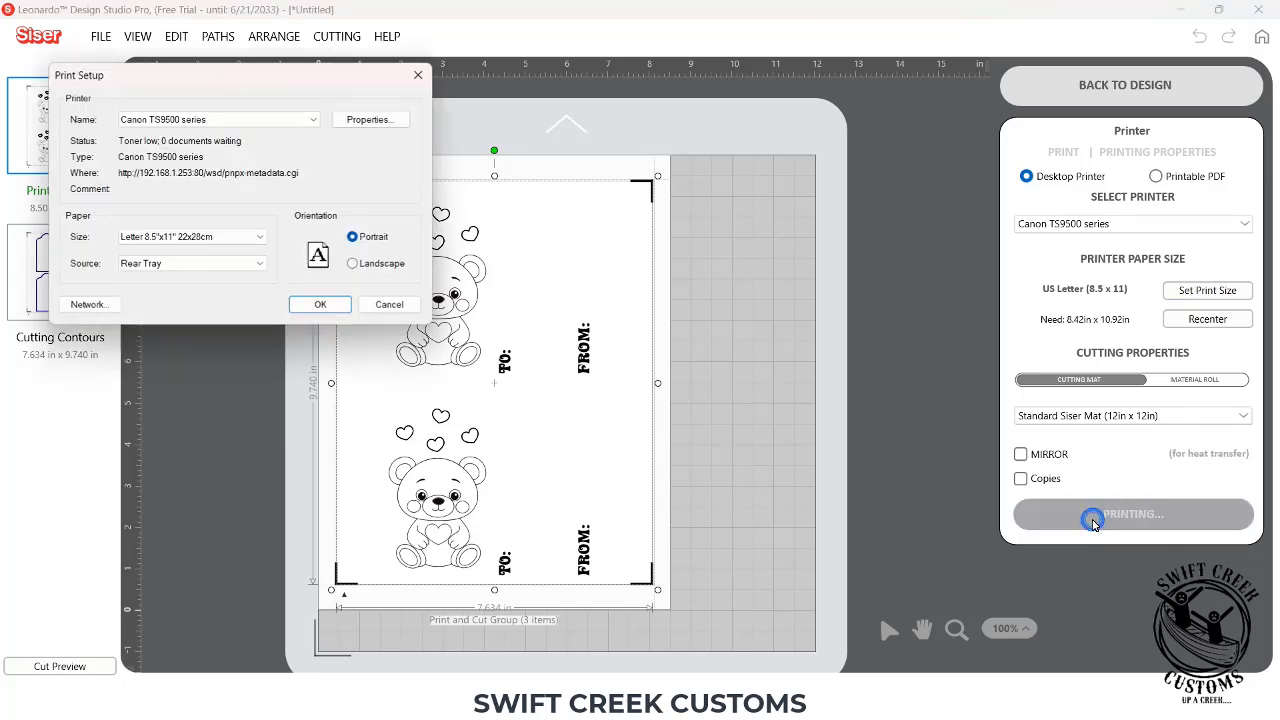
pyautogui.click(366, 120)
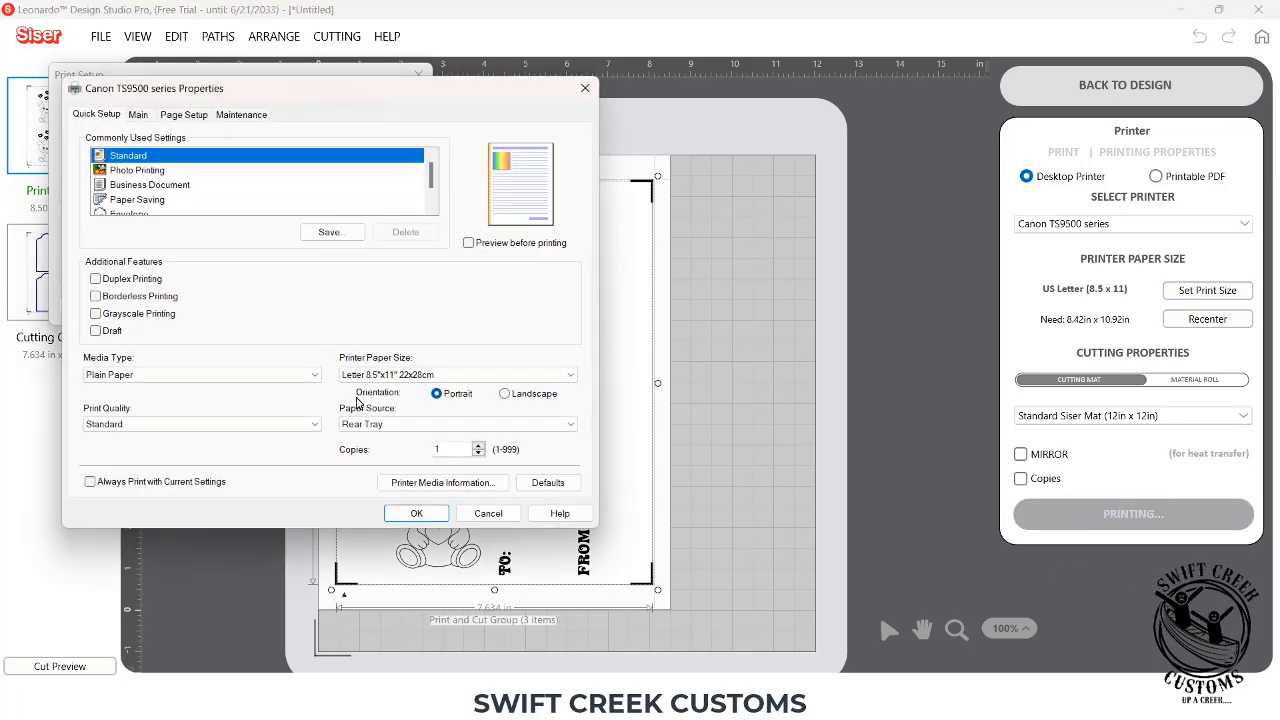
pyautogui.click(416, 513)
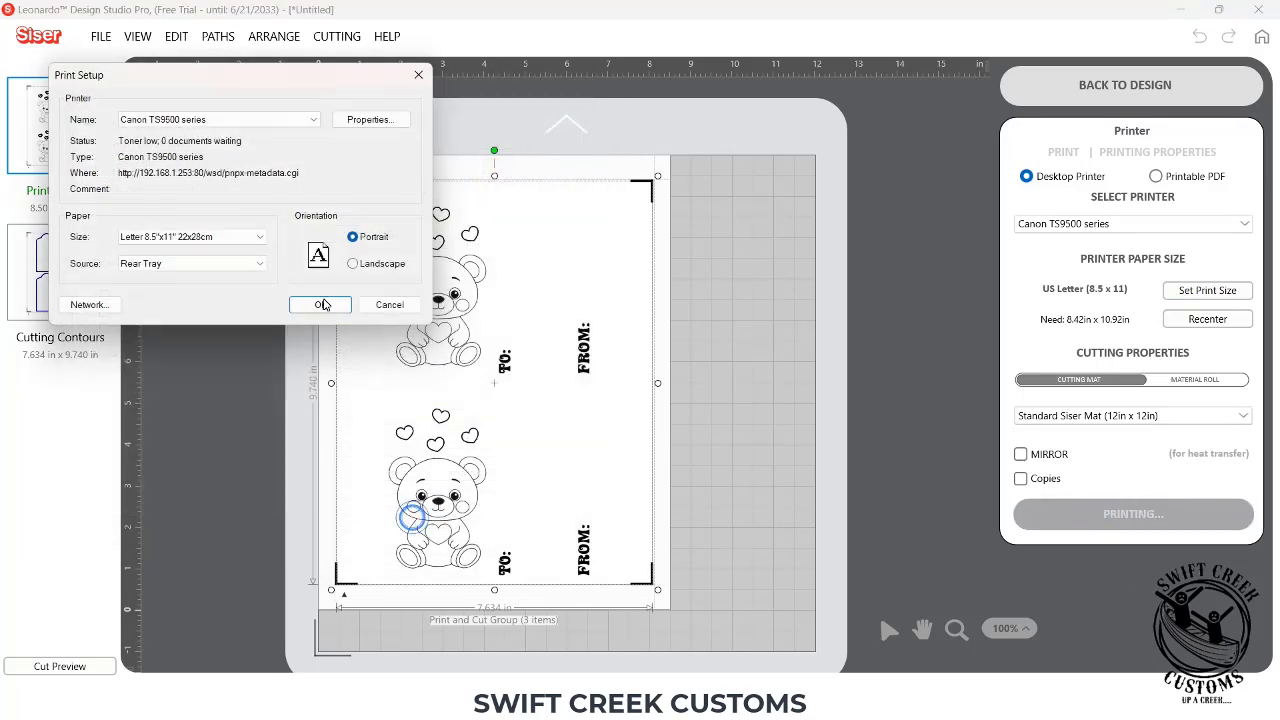
pyautogui.click(320, 305)
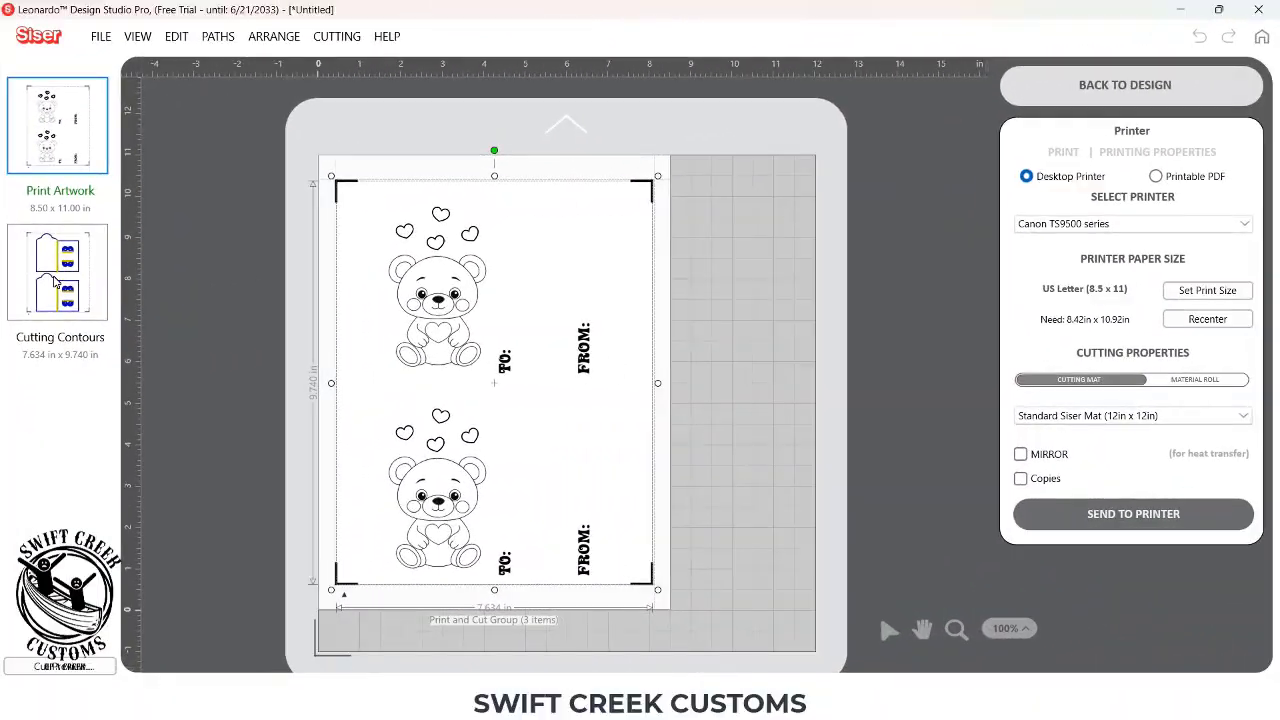
# Send the cutting contours to the Siser Juliet cutter with the Siser Standard Blade and the 12in x 12in mat
pyautogui.click(57, 278)
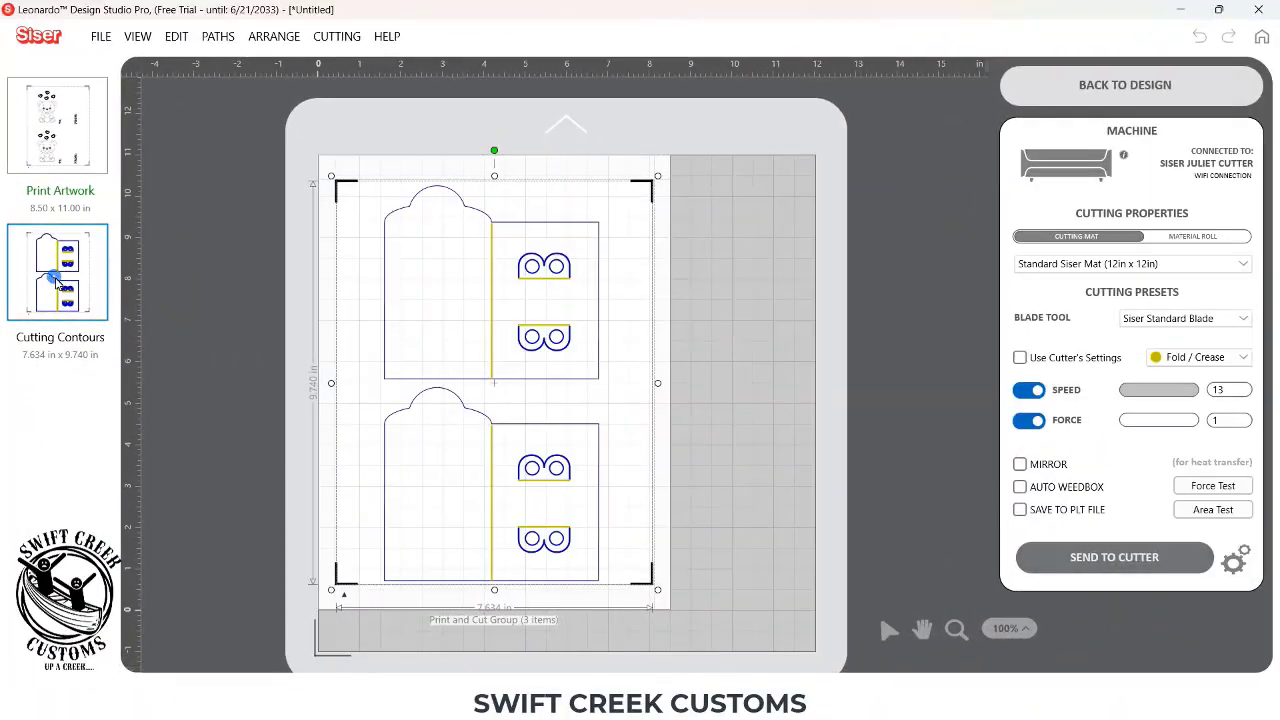
pyautogui.click(1105, 566)
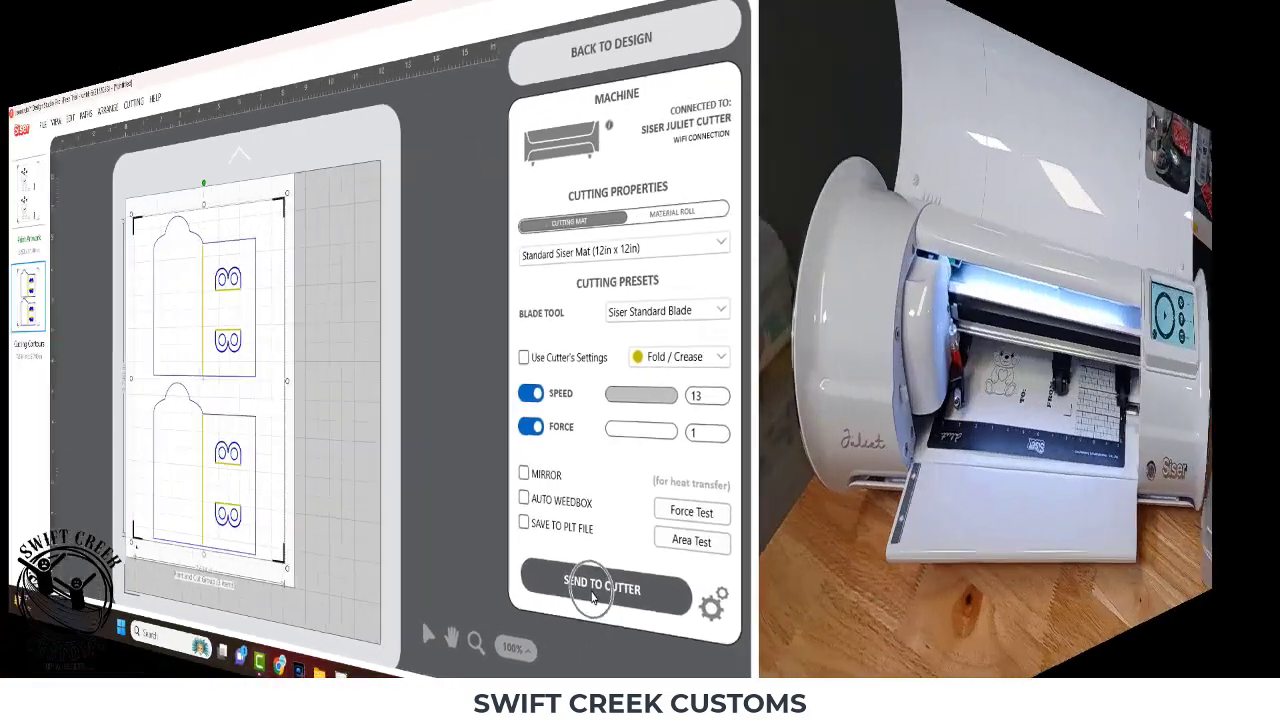